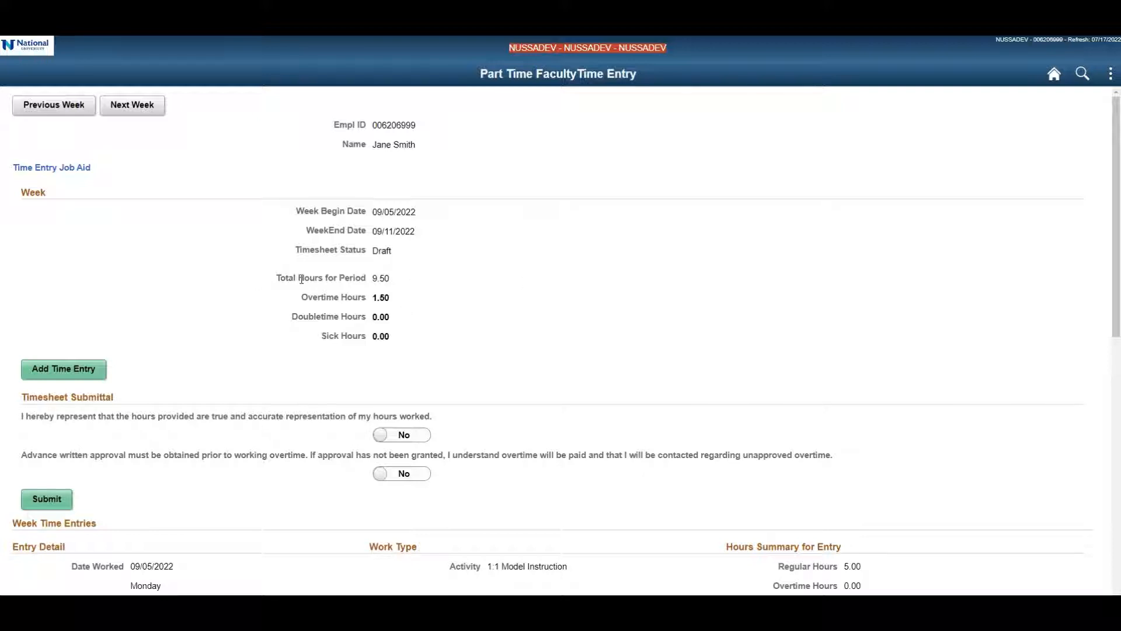
Check the total hours for the period and the overtime hours in the 09/05/2022 week summary.
left_click_drag(402, 279, 279, 279)
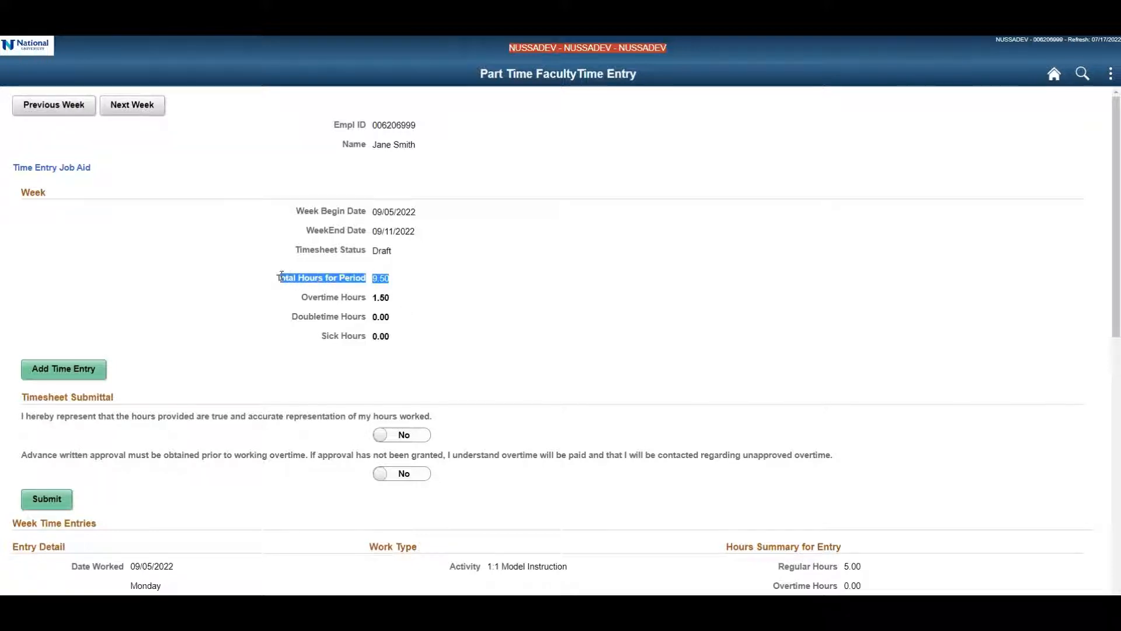
left_click_drag(409, 312, 304, 297)
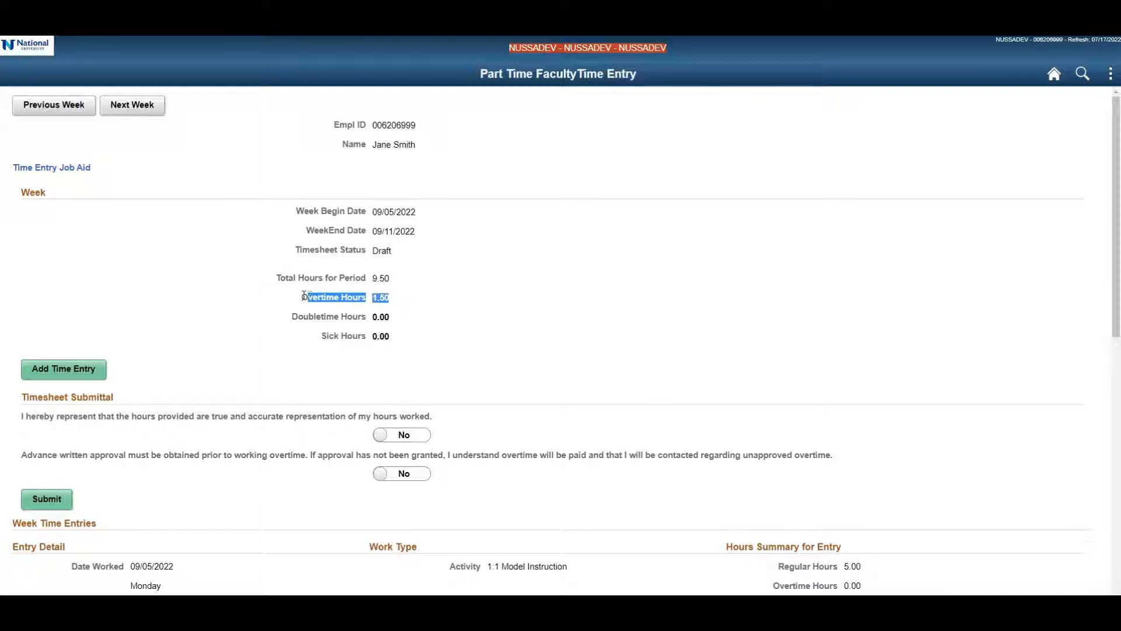
left_click(575, 343)
Review both 09/05/2022 time entries, checking the first entry's regular hours and in/out times and the second entry's overtime hours.
scroll(577, 344, "down", 3)
scroll(578, 344, "down", 3)
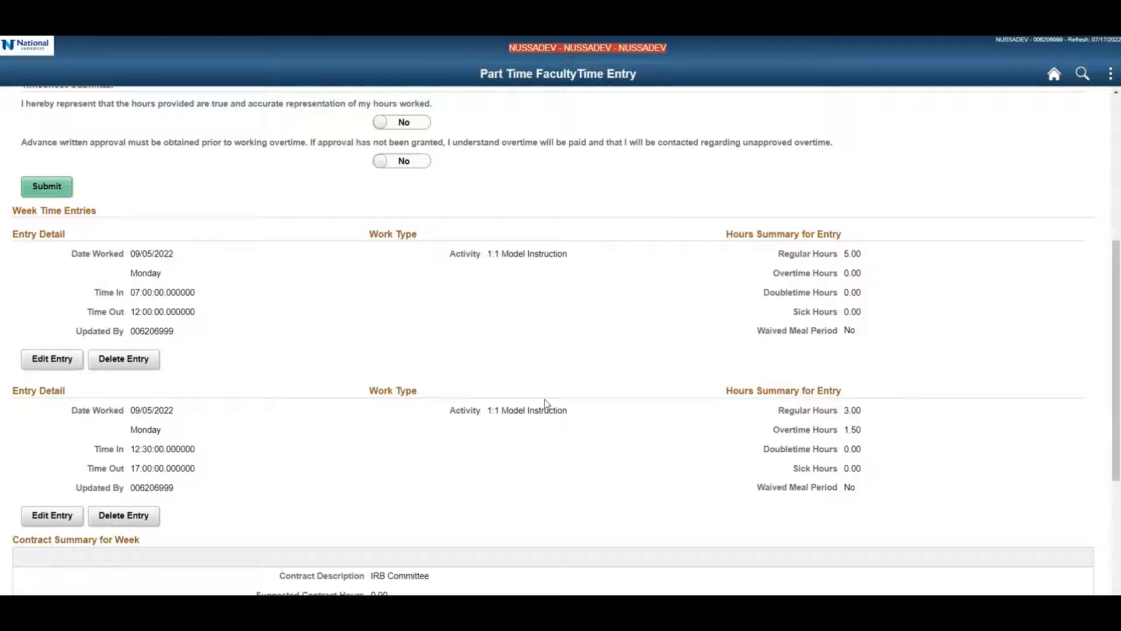
left_click_drag(874, 260, 776, 255)
left_click(700, 305)
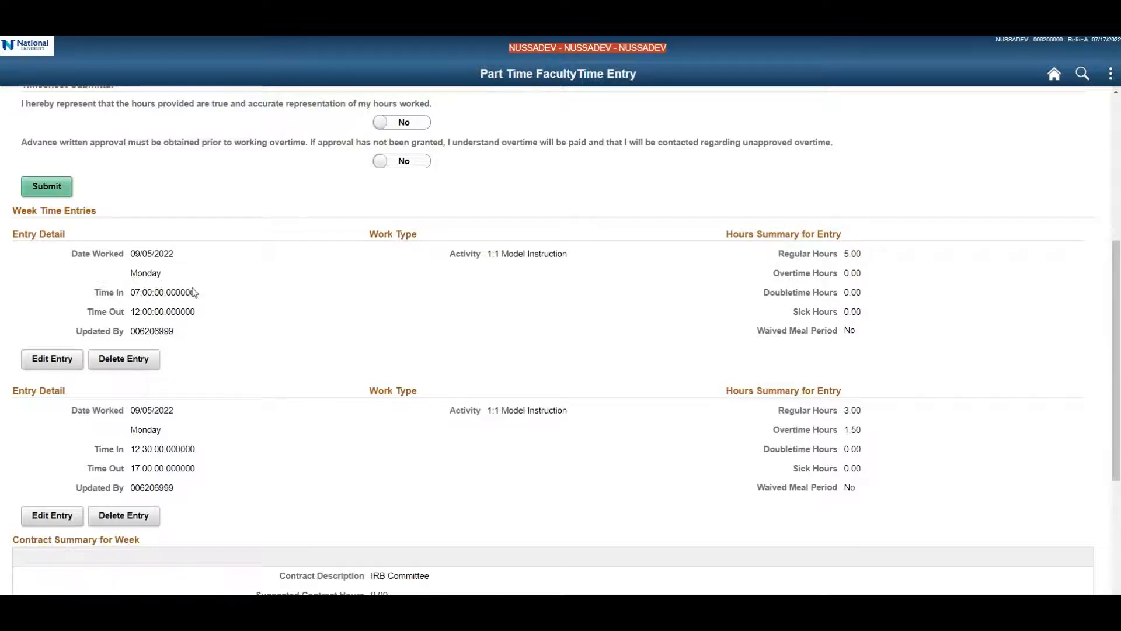
left_click_drag(191, 292, 116, 292)
left_click_drag(211, 311, 130, 311)
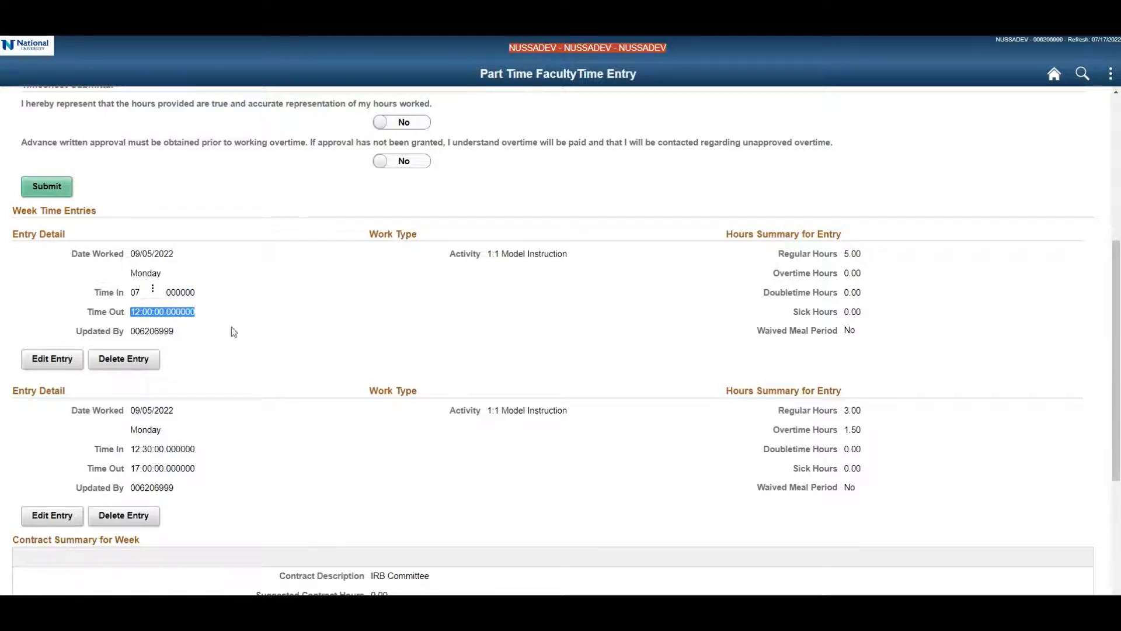
left_click(251, 330)
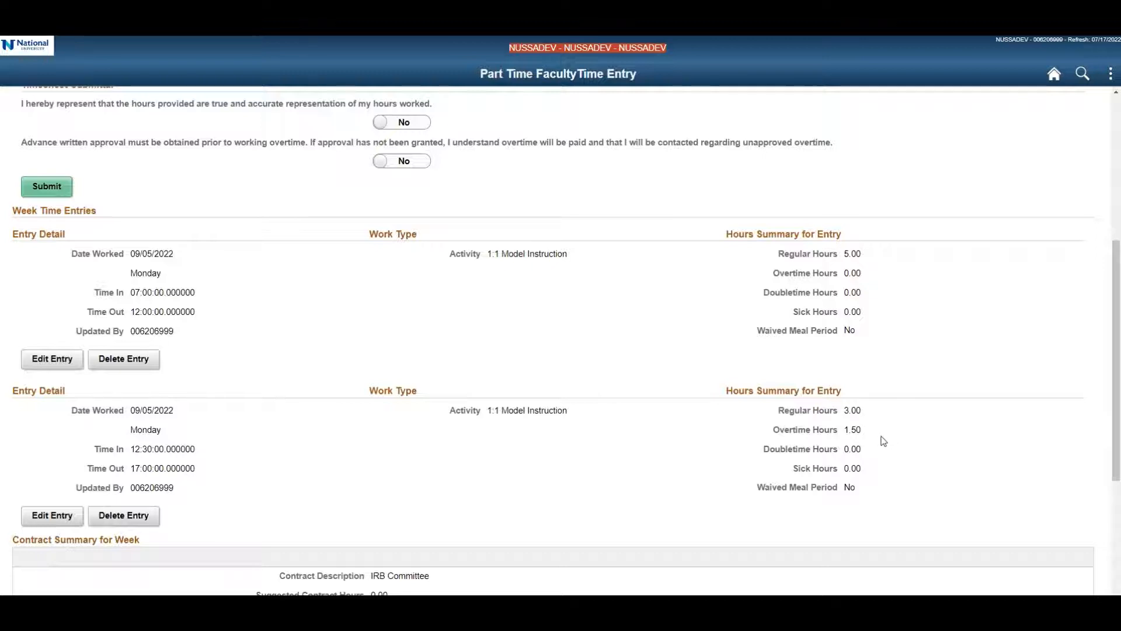
left_click_drag(868, 430, 762, 434)
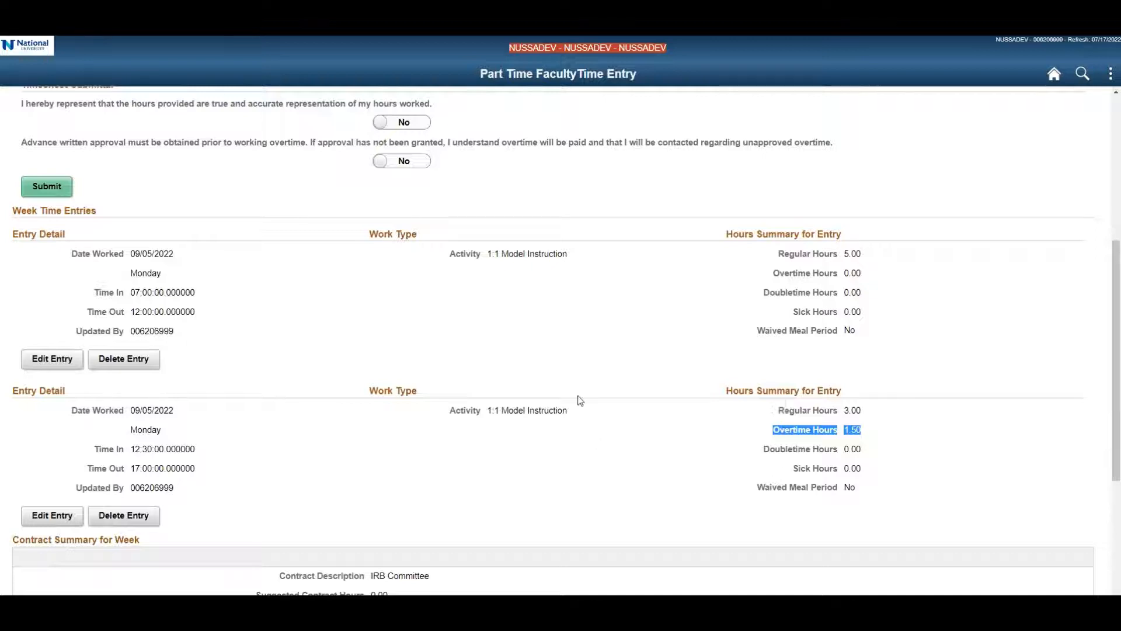
Set both the hours accuracy statement and the overtime approval statement to Yes, and submit the 09/05/2022 week's timesheet.
scroll(577, 389, "up", 3)
scroll(577, 389, "up", 1)
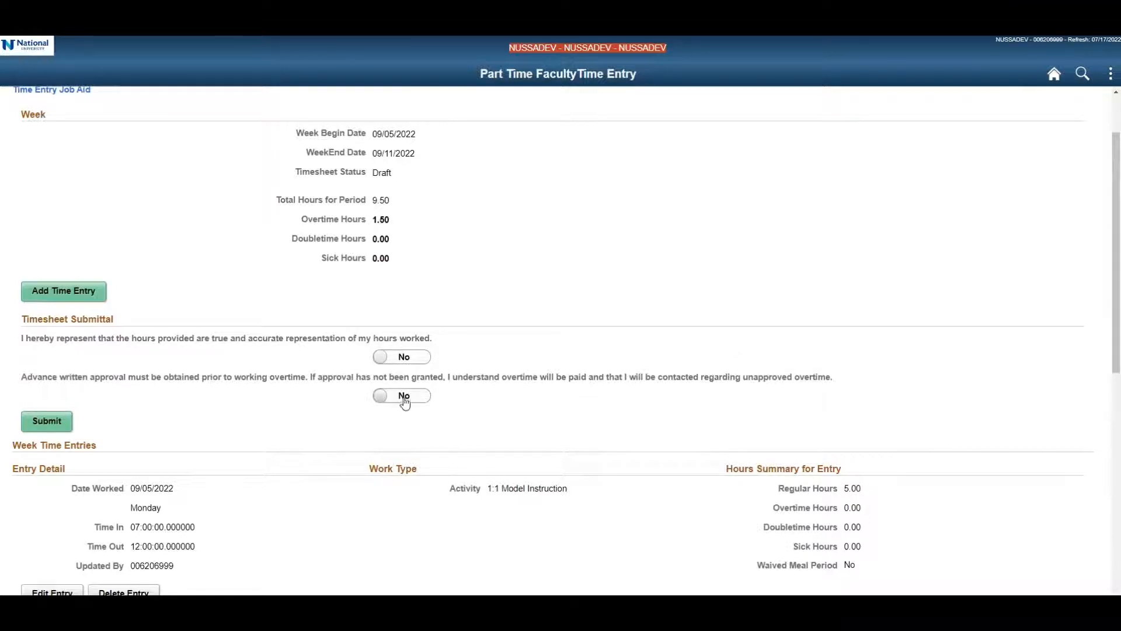
left_click(389, 359)
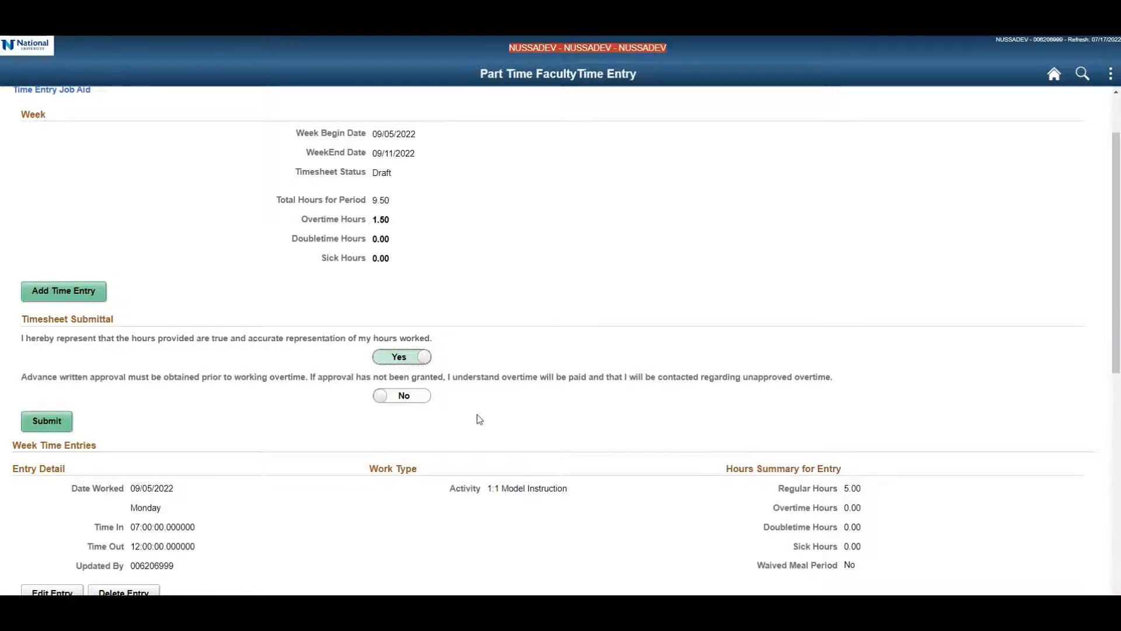
left_click(382, 397)
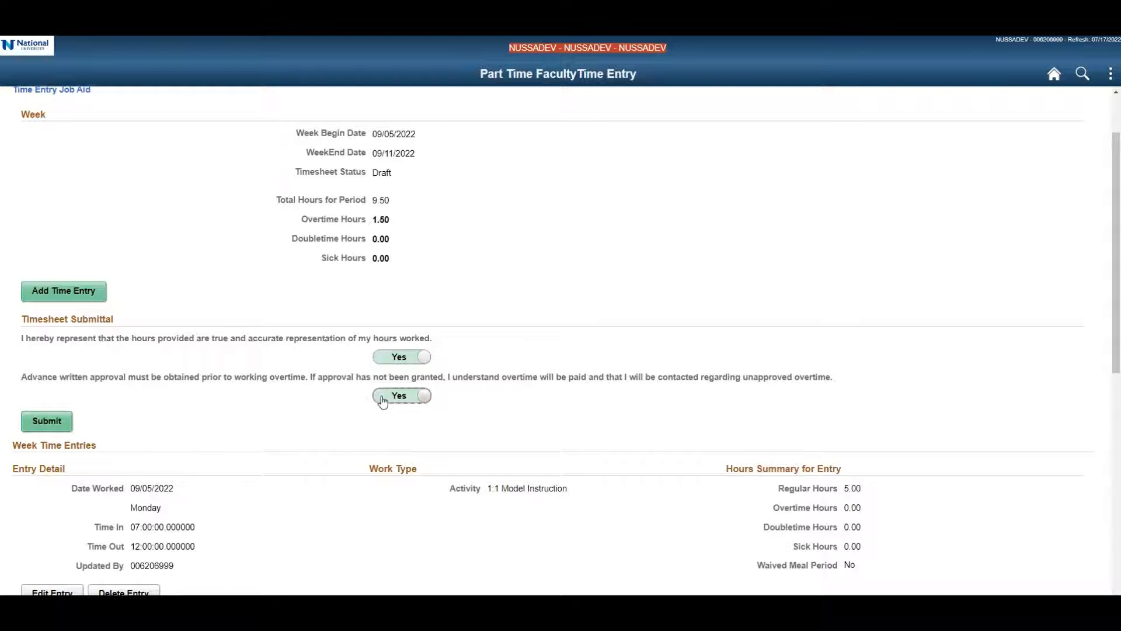
left_click(42, 423)
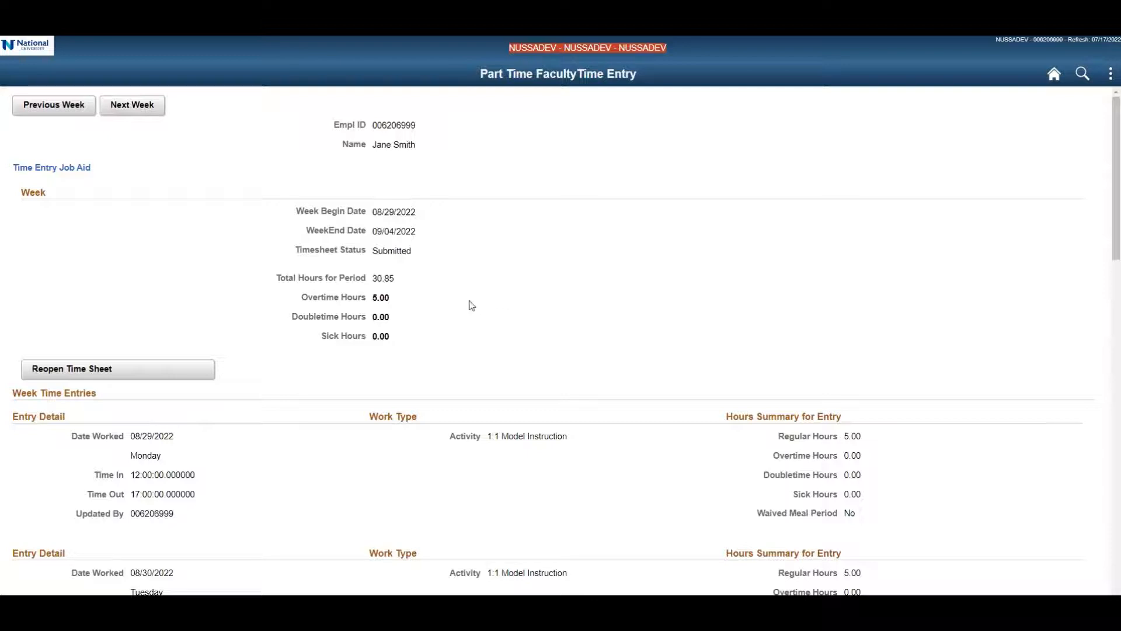
Check the total hours and overtime hours in the summary of the week beginning 08/29/2022.
double_click(391, 279)
left_click(433, 308)
double_click(381, 298)
left_click(460, 306)
Examine the daily entries from 08/29/2022 to 09/04/2022, checking the overtime hours on the Sunday entry.
scroll(460, 306, "down", 3)
scroll(225, 342, "down", 1)
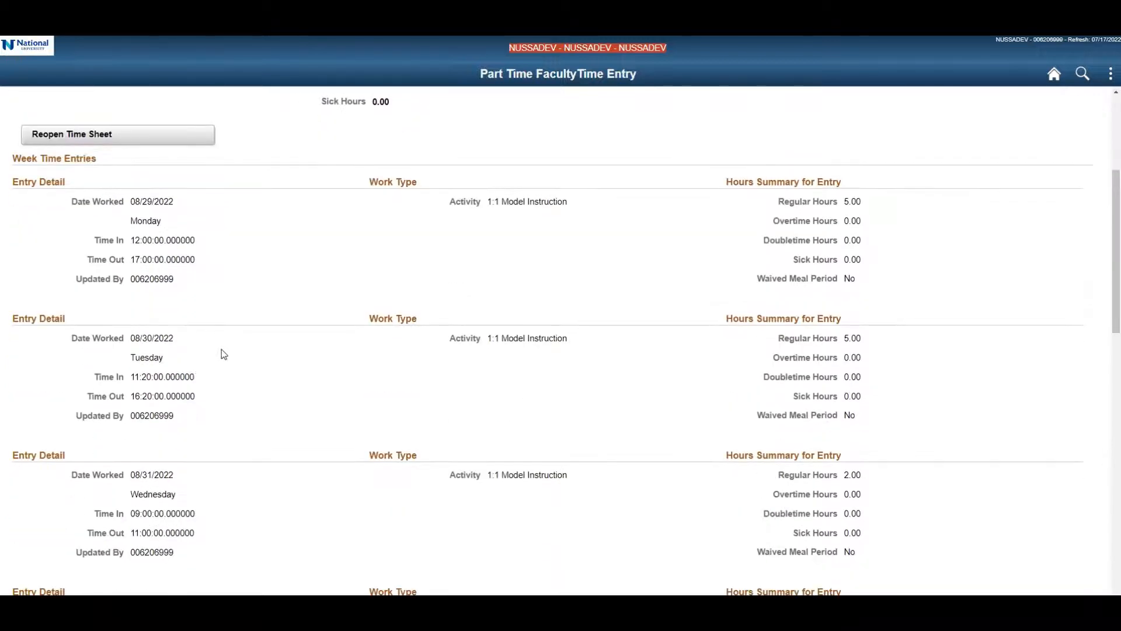
scroll(201, 360, "down", 4)
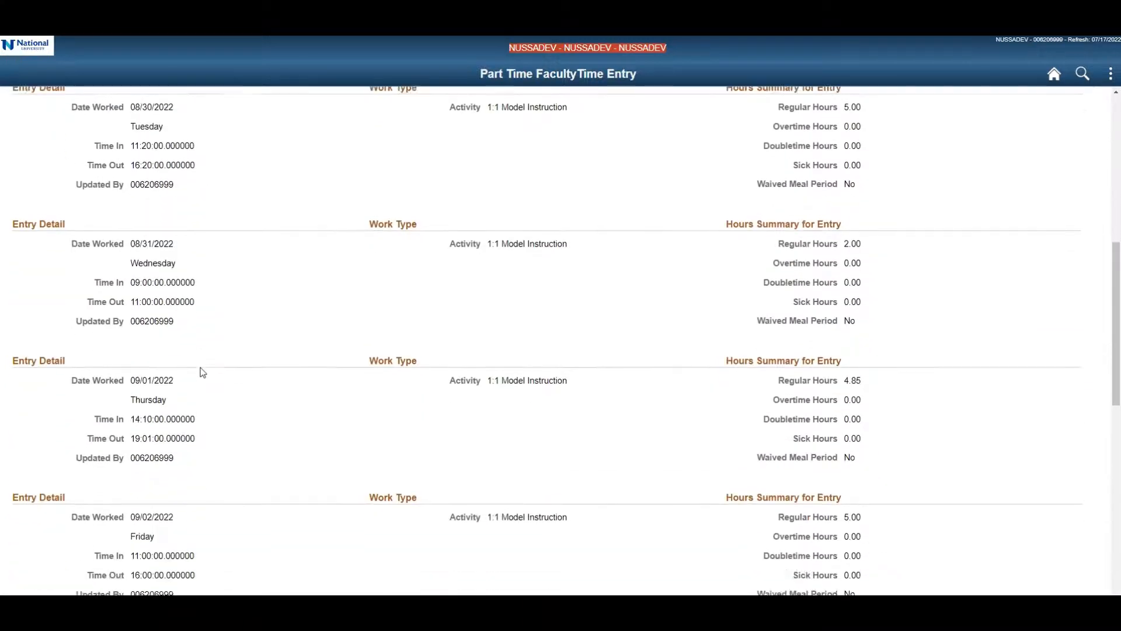
scroll(203, 372, "down", 5)
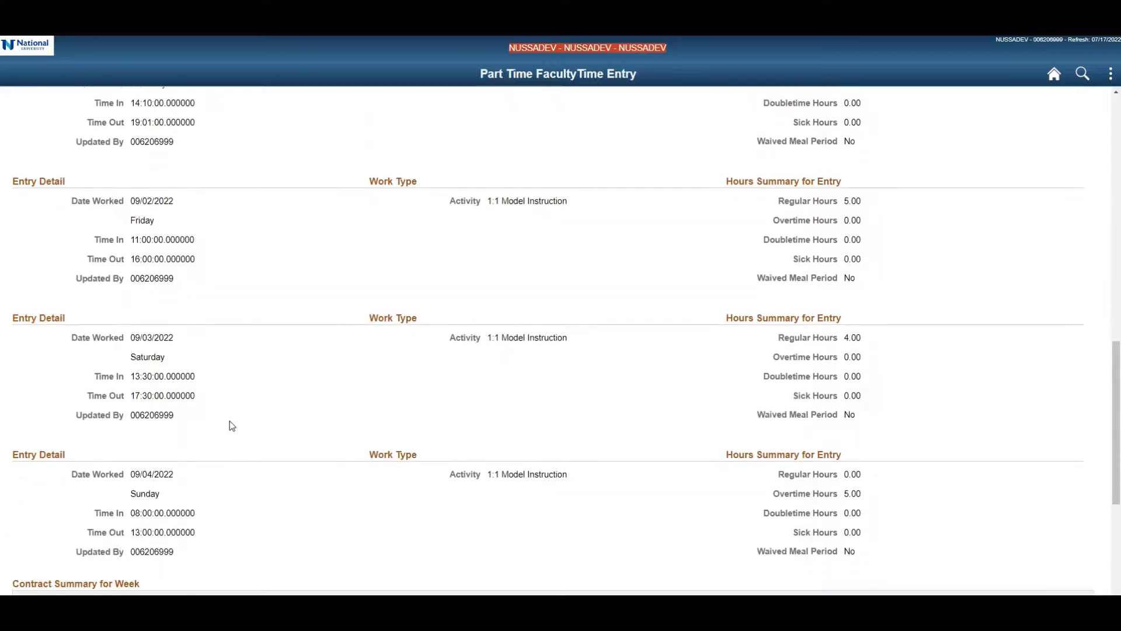
scroll(230, 422, "down", 1)
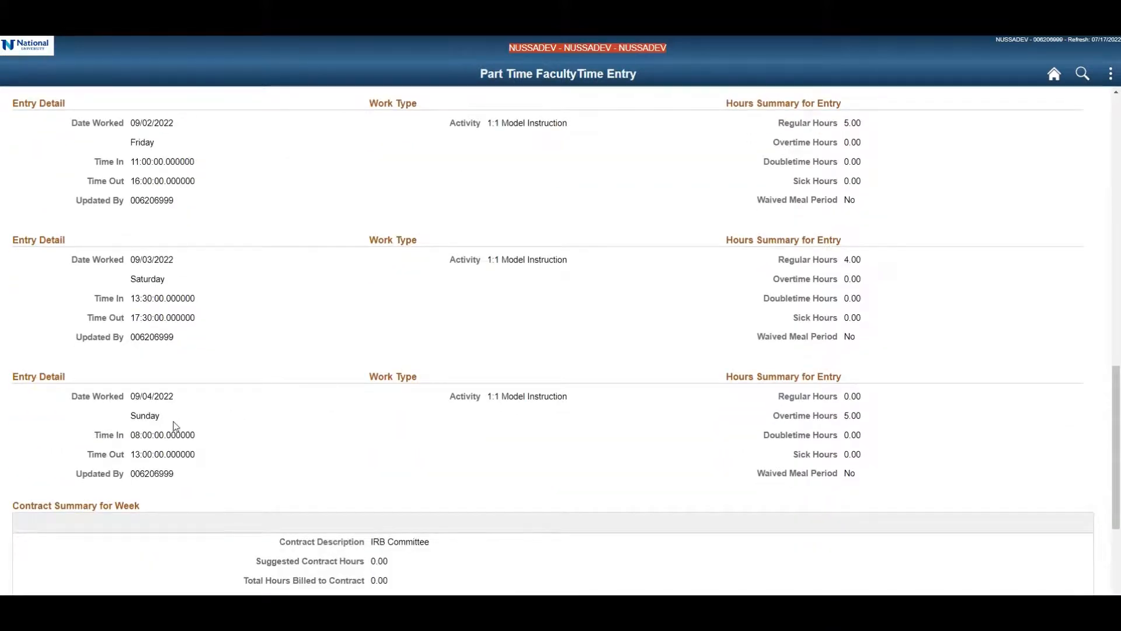
left_click_drag(873, 421, 772, 416)
scroll(529, 226, "up", 3)
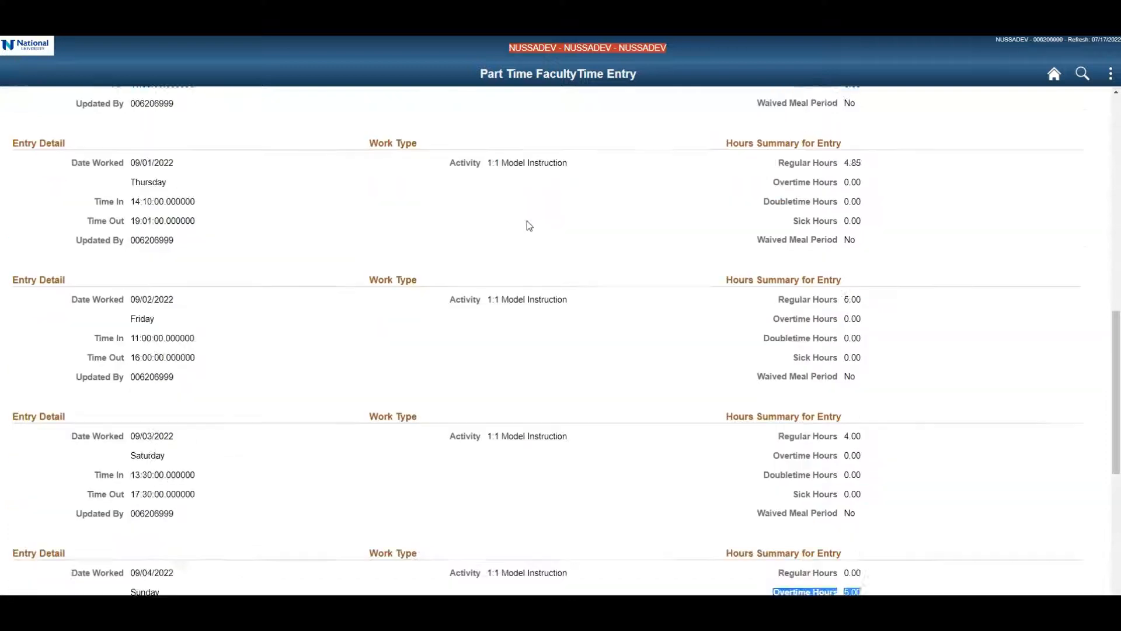
scroll(529, 226, "up", 7)
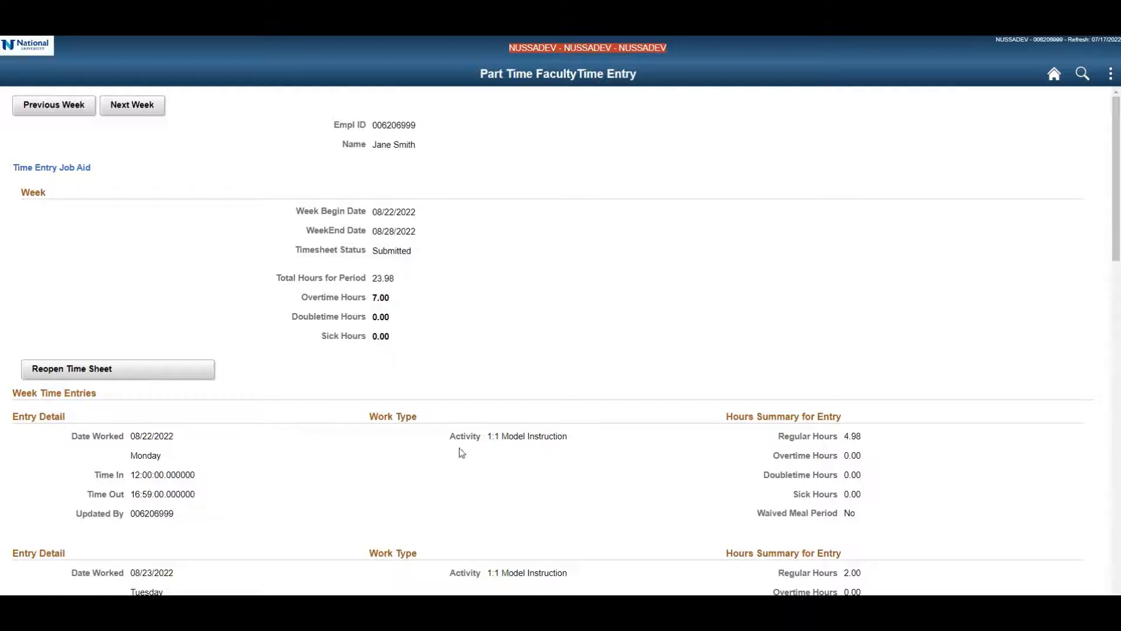
Examine the daily entries for the week beginning 08/22/2022, checking the overtime hours on the Sunday 08/28/2022 entry.
scroll(269, 453, "down", 2)
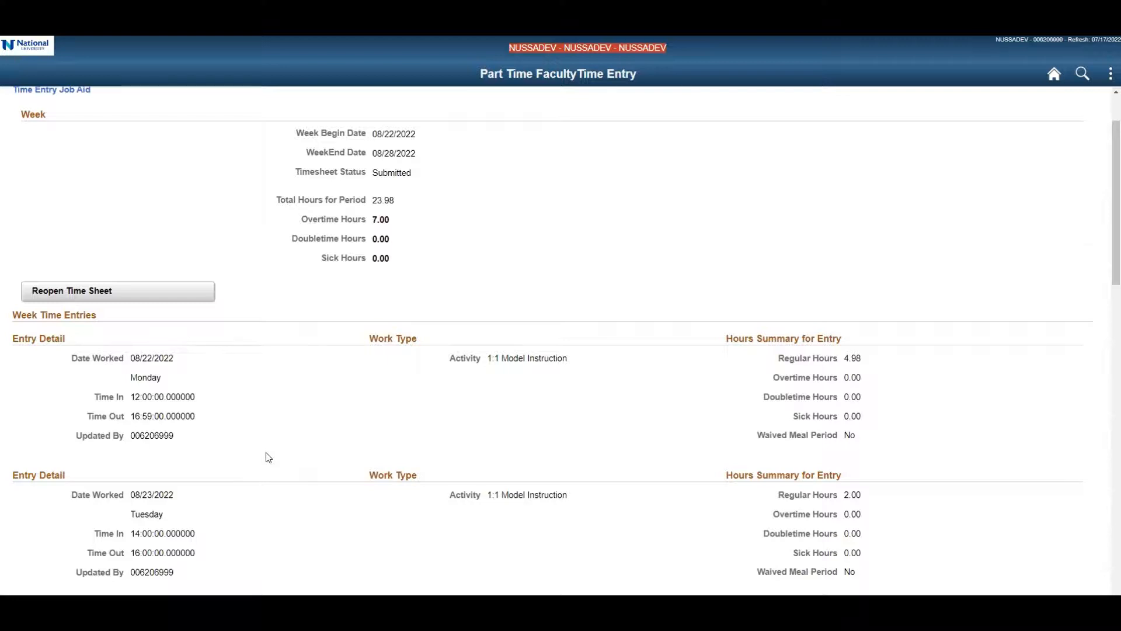
scroll(268, 458, "down", 4)
scroll(268, 457, "down", 4)
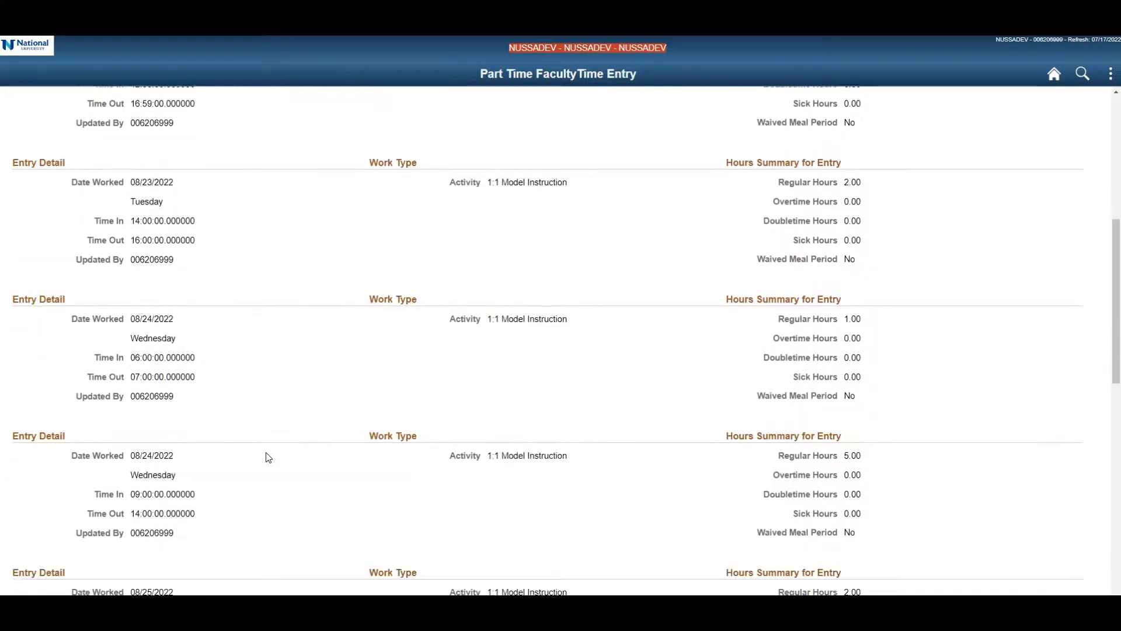
scroll(268, 458, "down", 4)
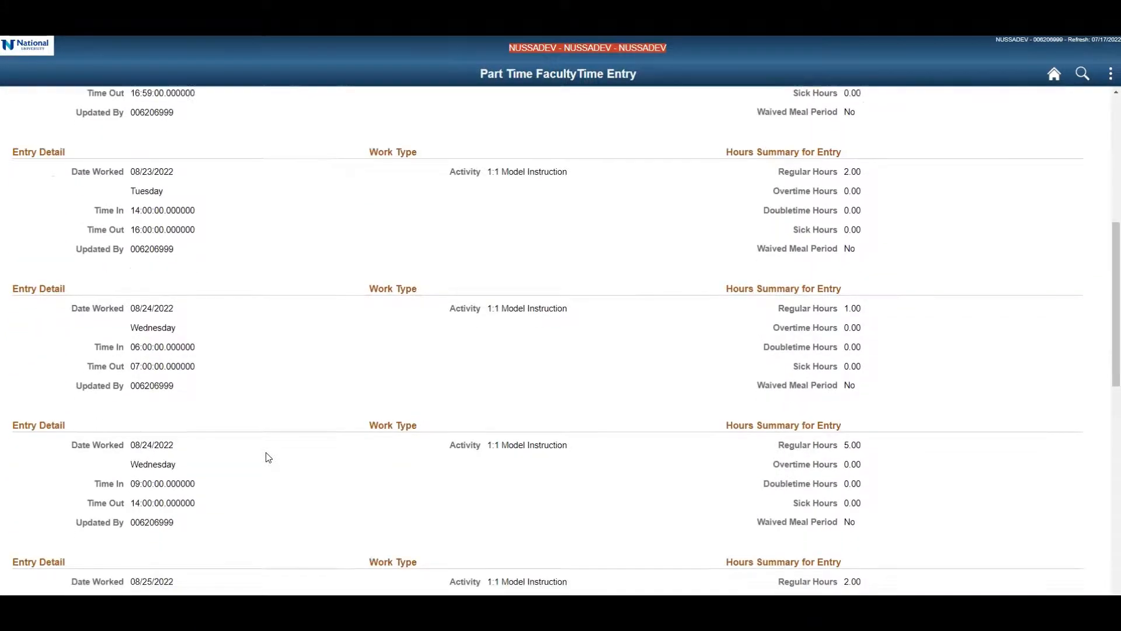
scroll(268, 457, "down", 2)
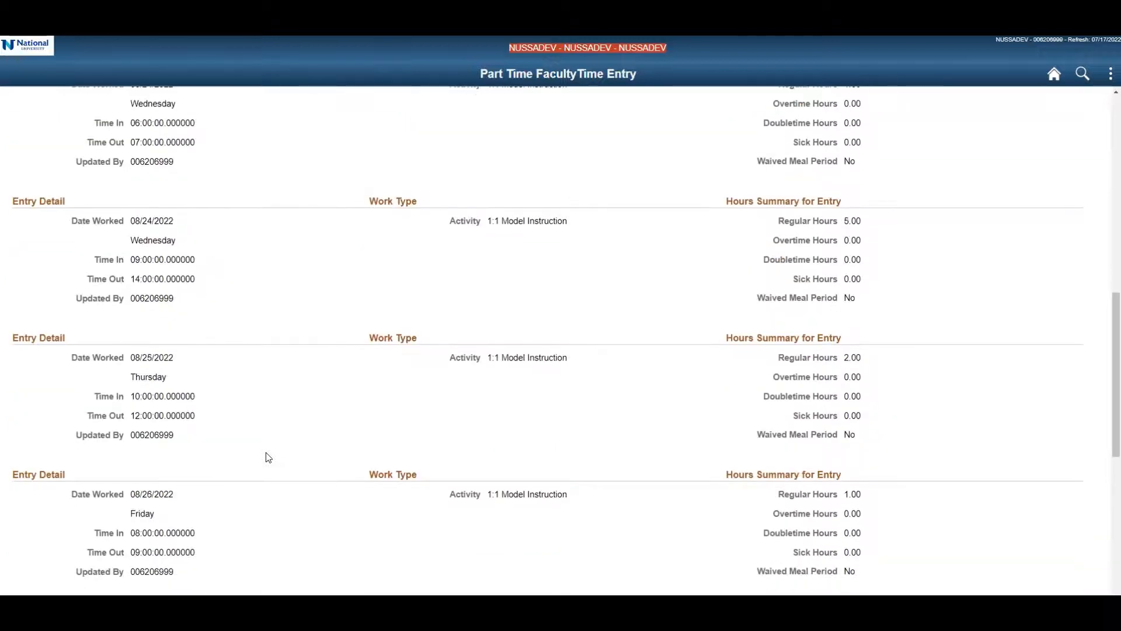
scroll(268, 457, "down", 4)
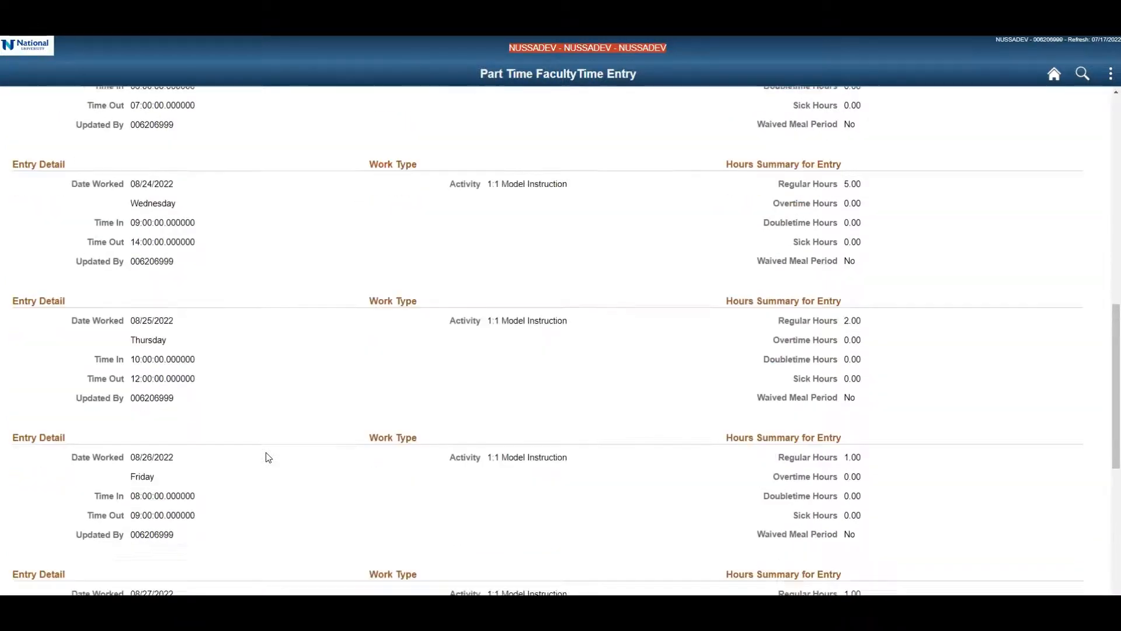
scroll(268, 457, "down", 4)
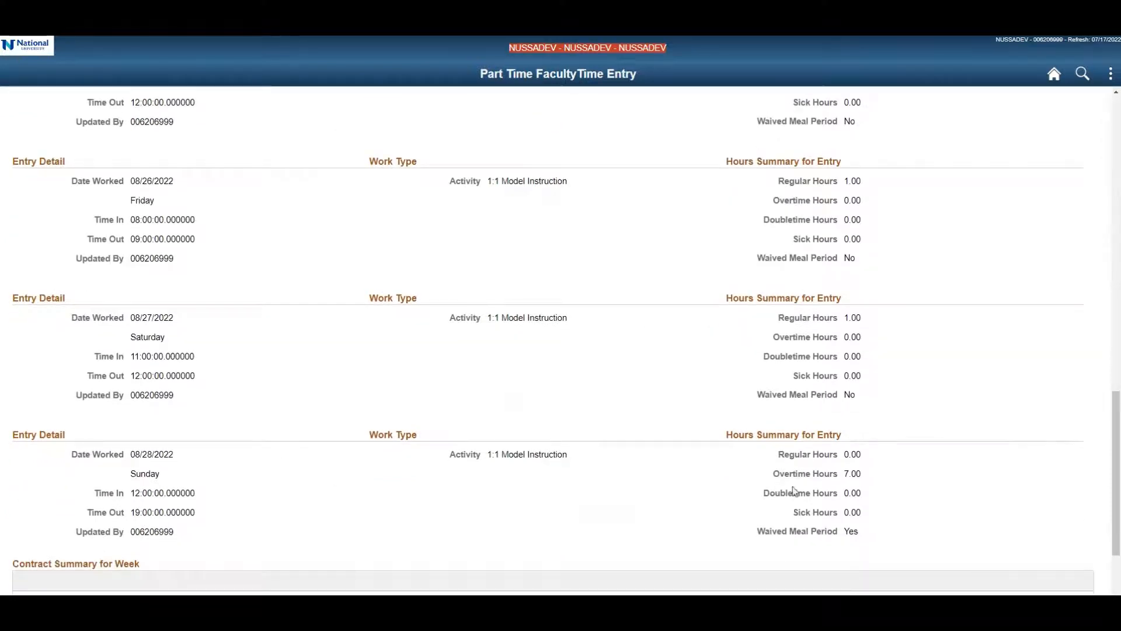
left_click_drag(878, 473, 754, 470)
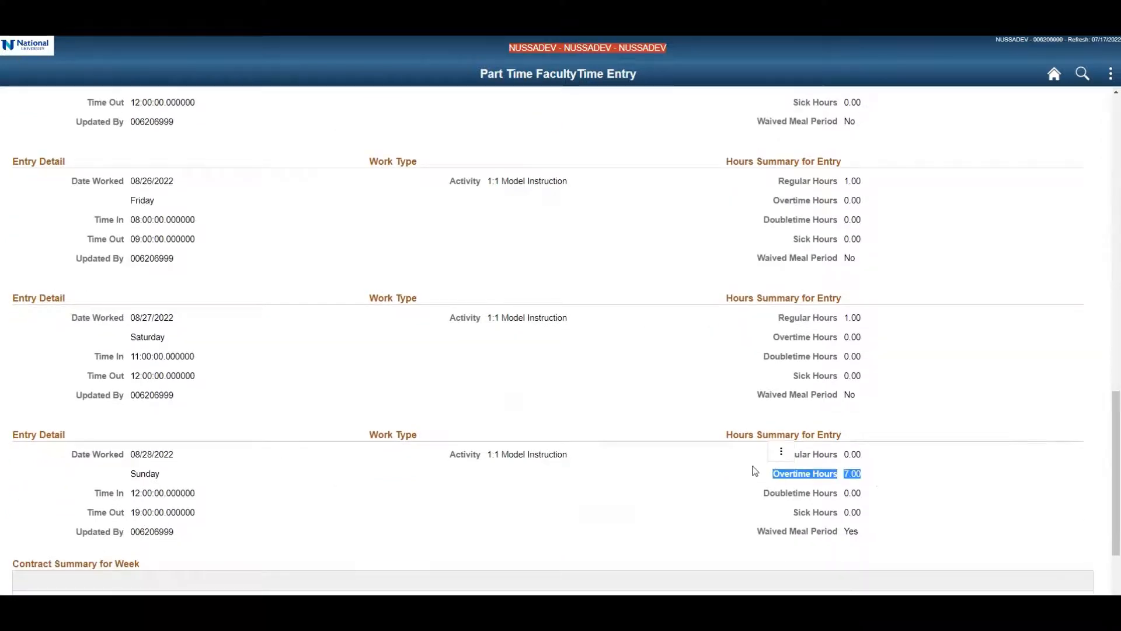
scroll(528, 453, "up", 20)
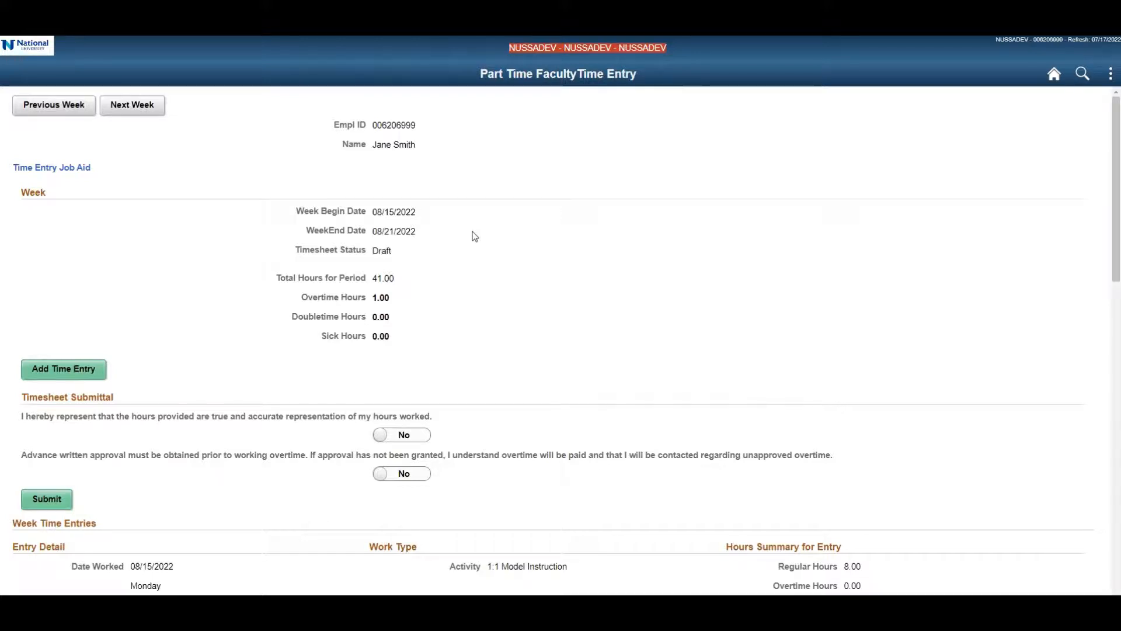
Check the total and overtime hours for the week beginning 08/15/2022 and review its daily entries from Monday through Friday.
double_click(383, 278)
left_click(423, 297)
left_click_drag(382, 299, 373, 298)
left_click(454, 315)
scroll(457, 316, "down", 3)
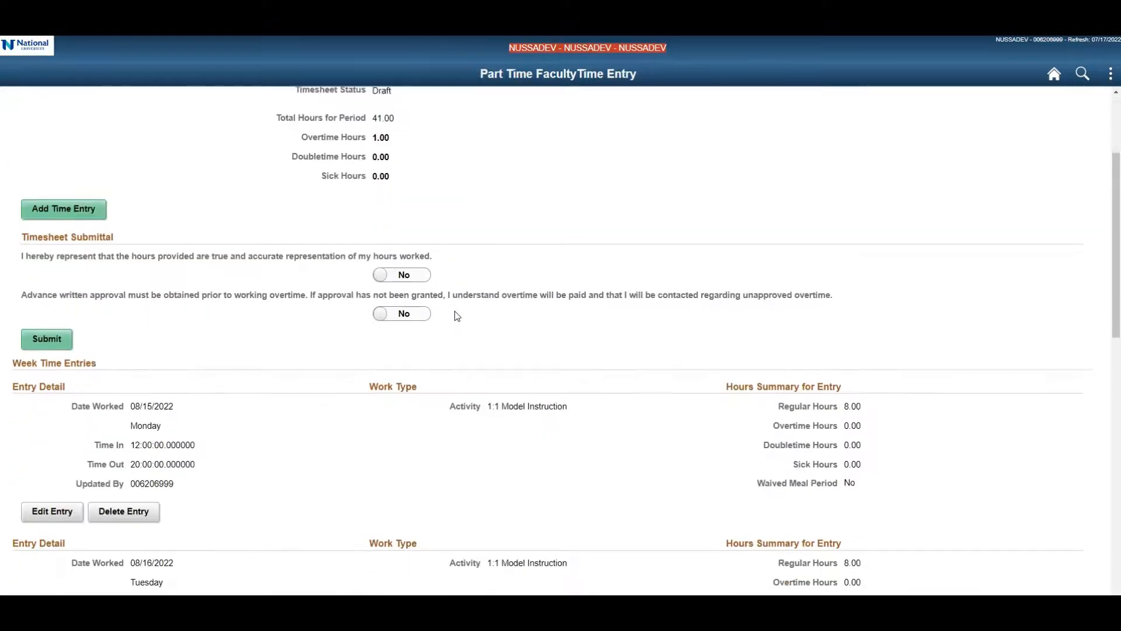
scroll(457, 316, "down", 5)
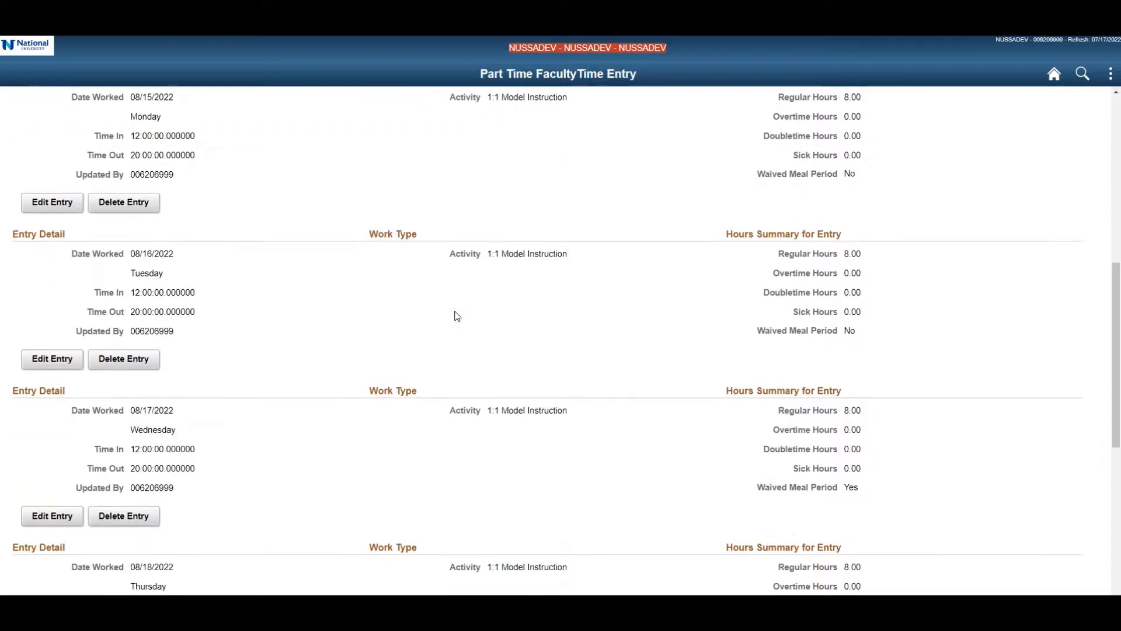
scroll(457, 316, "down", 5)
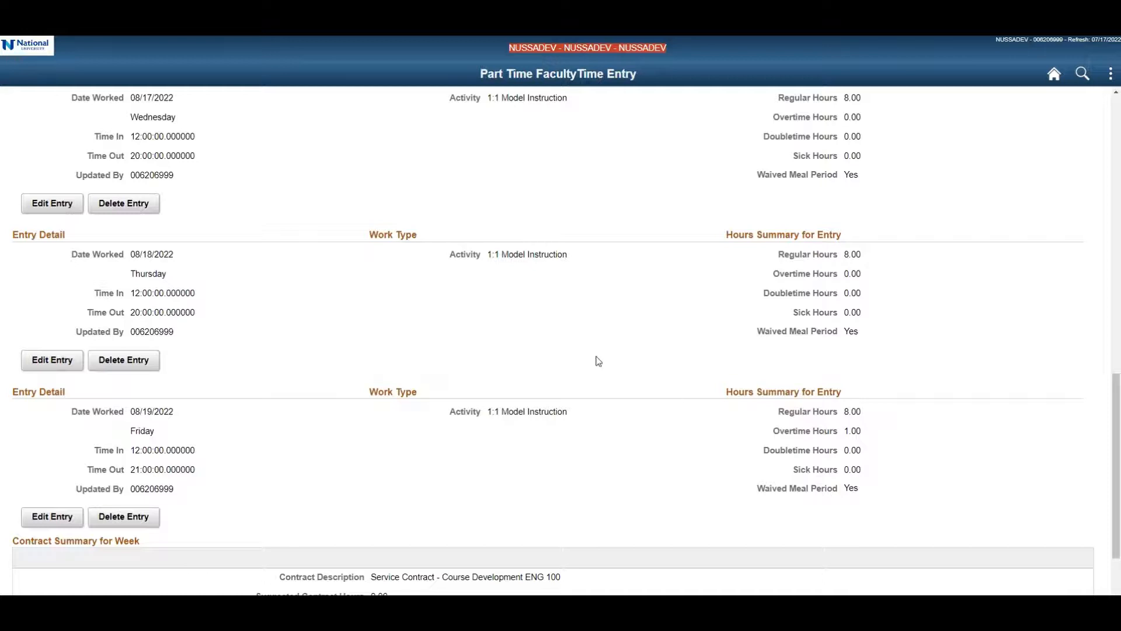
scroll(596, 362, "up", 13)
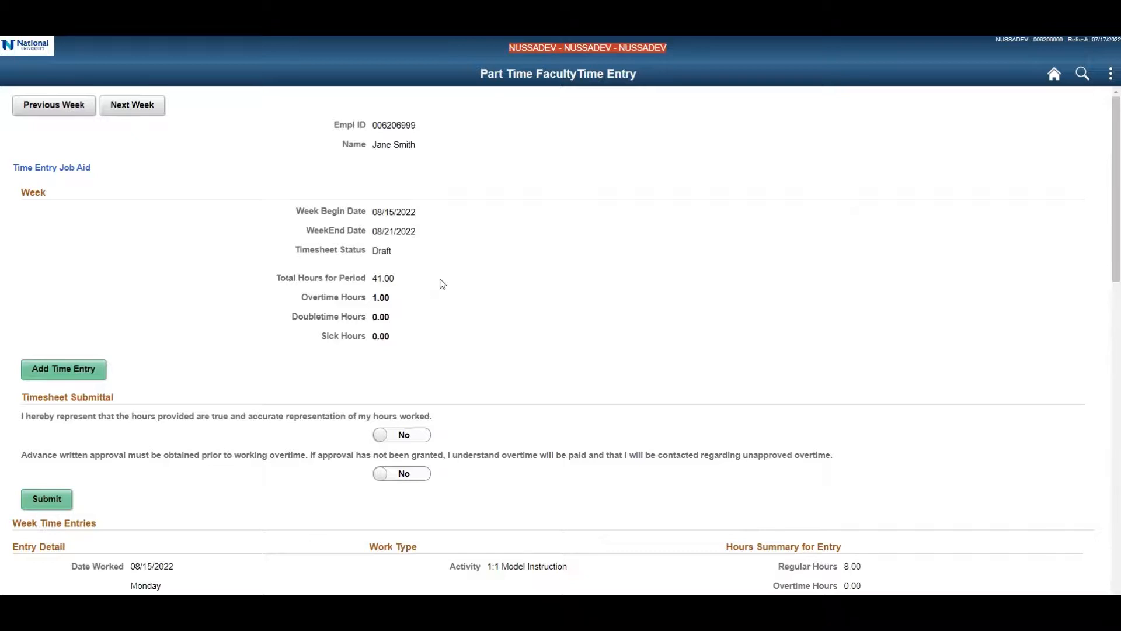
Create a new Part-Time Faculty Overtime Request Form from the Employee Forms Dashboard in Faculty Quick Links and look over its fields.
left_click(1056, 75)
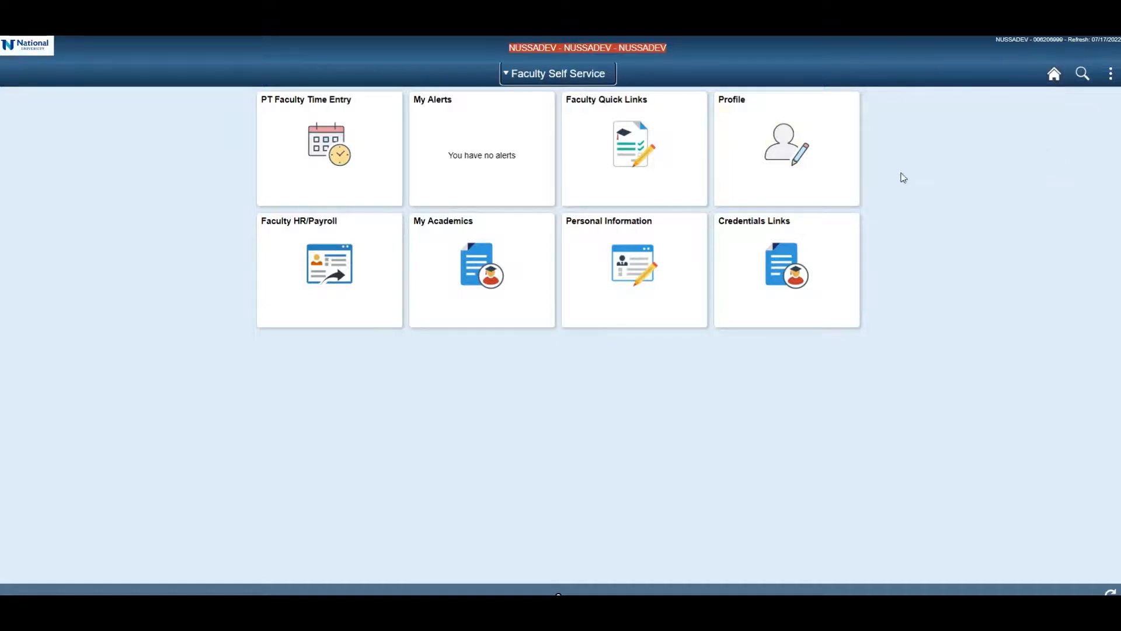
left_click(612, 117)
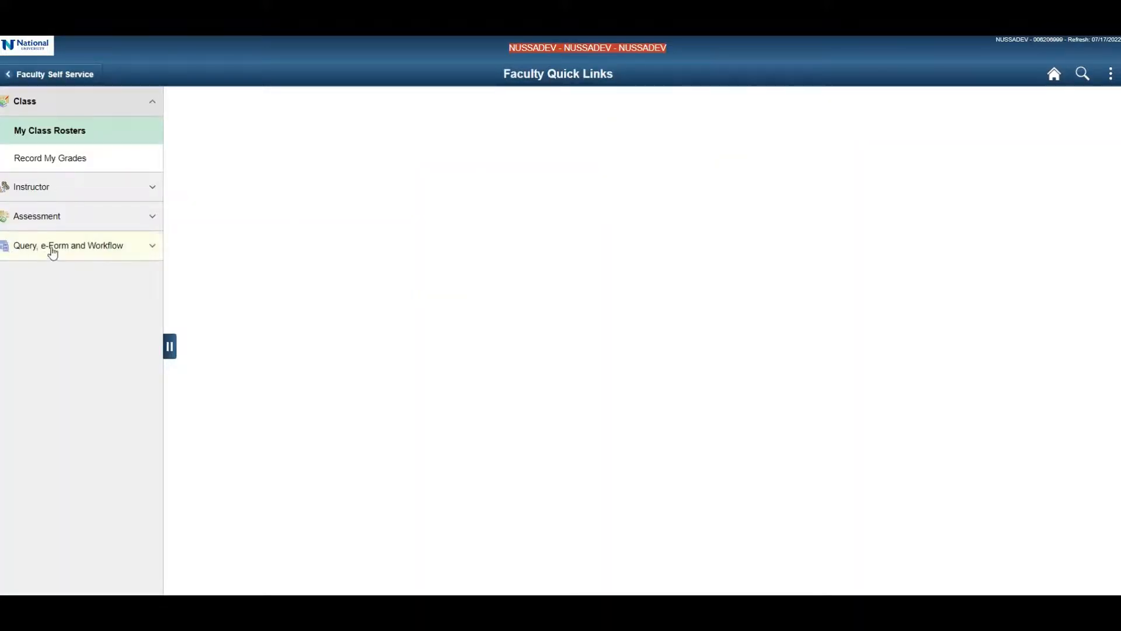
left_click(84, 253)
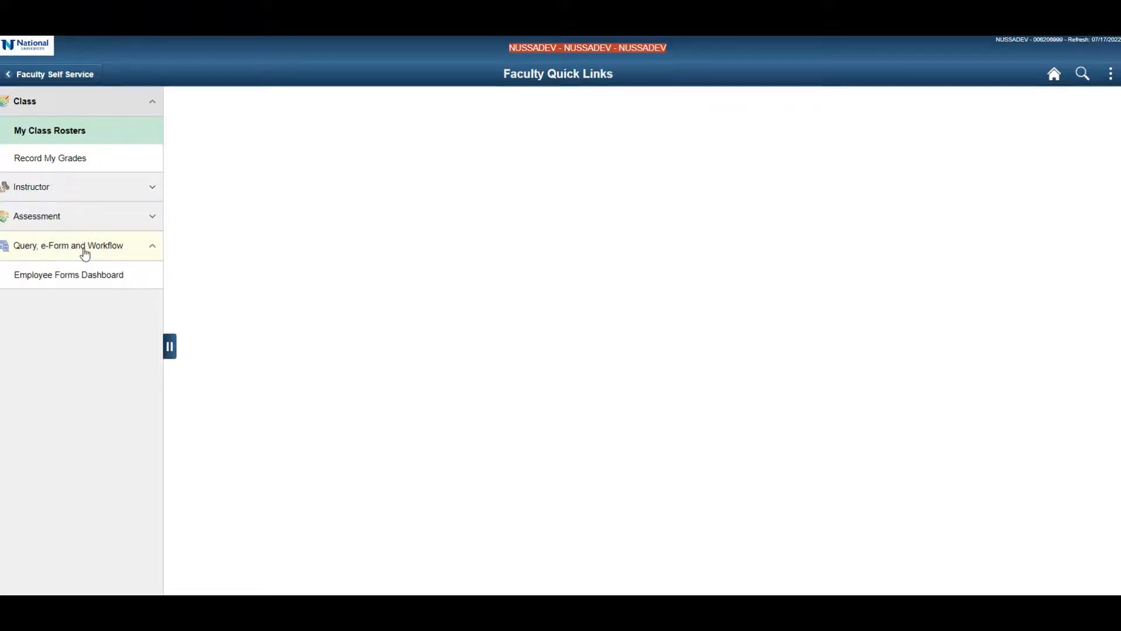
left_click(82, 278)
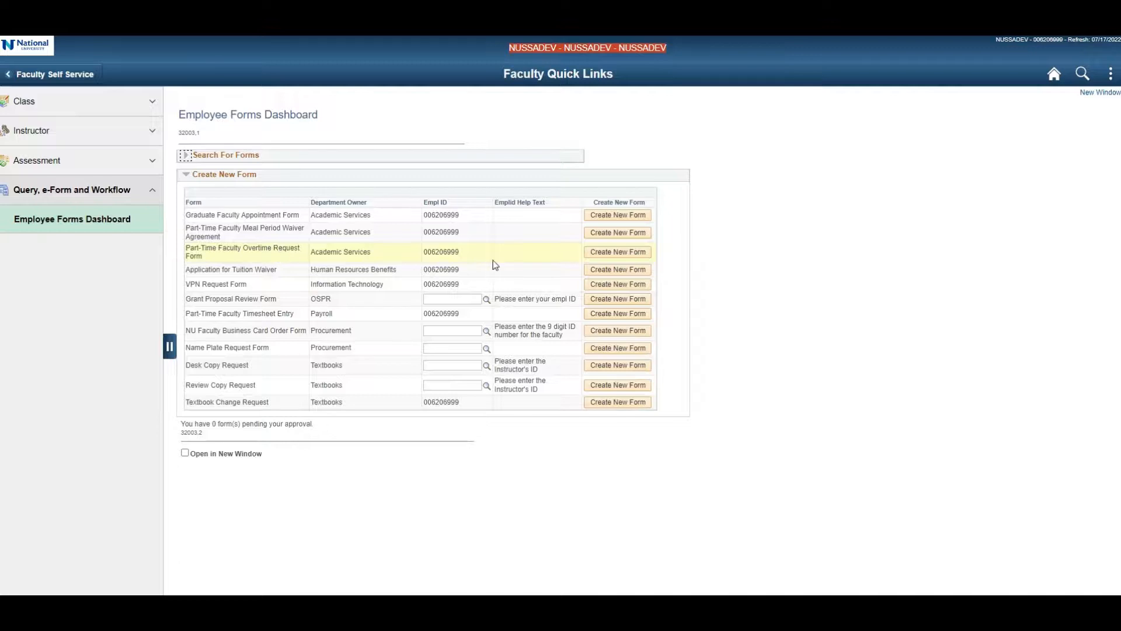
left_click(635, 254)
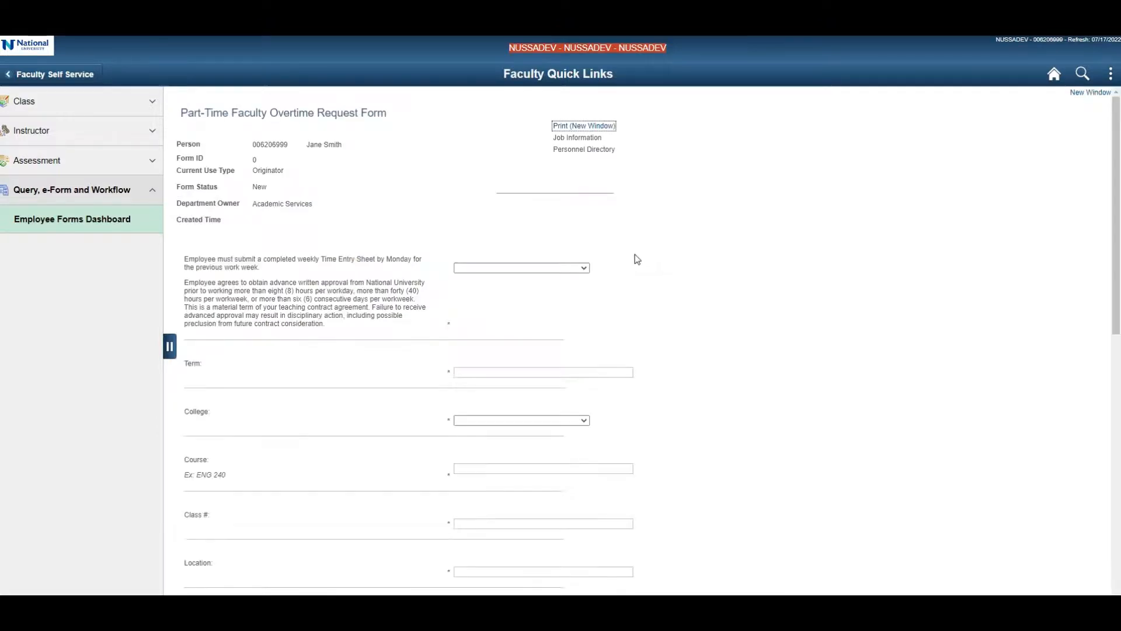
scroll(541, 264, "down", 4)
scroll(538, 260, "down", 6)
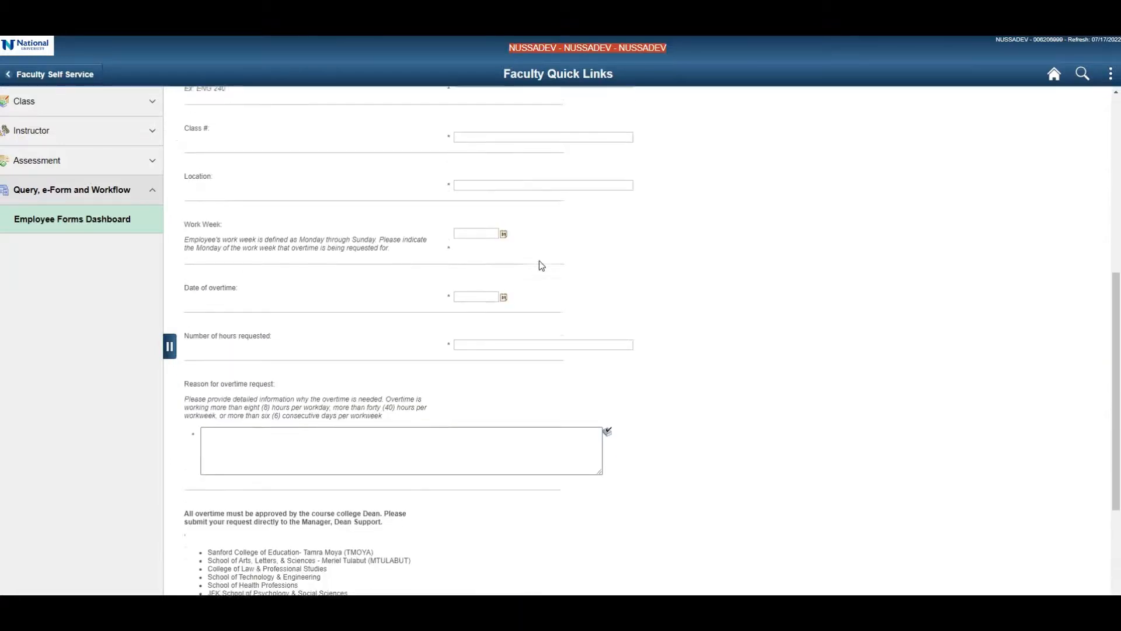
Set the time entry and overtime approval statement to "I acknowledge and understand" and enter 2211 as the term.
scroll(539, 262, "up", 5)
scroll(539, 261, "up", 5)
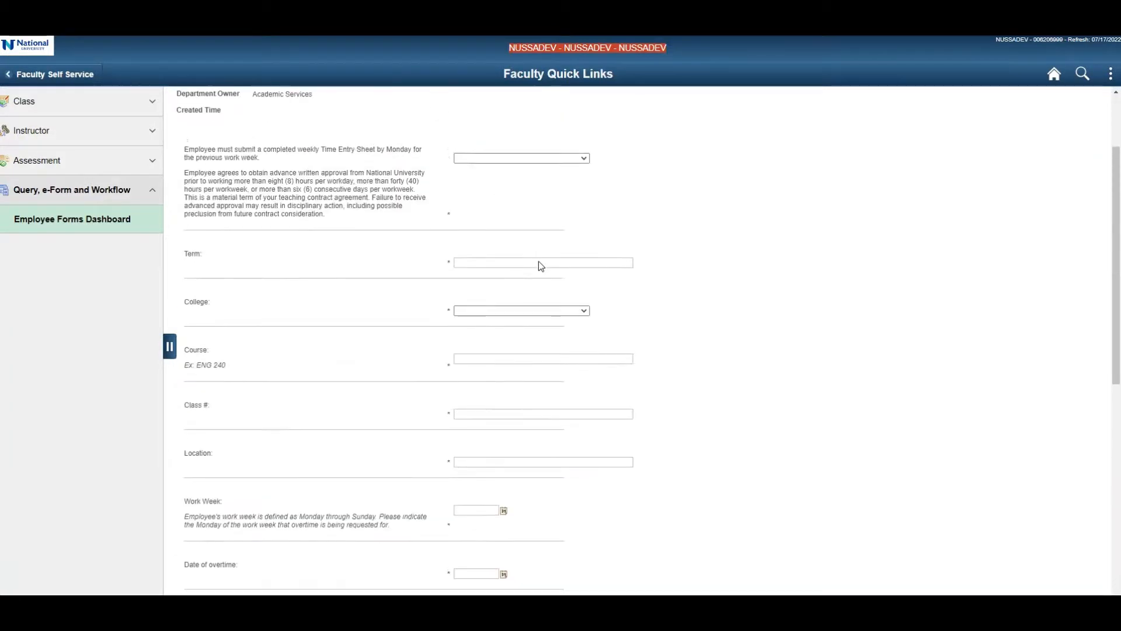
left_click(532, 267)
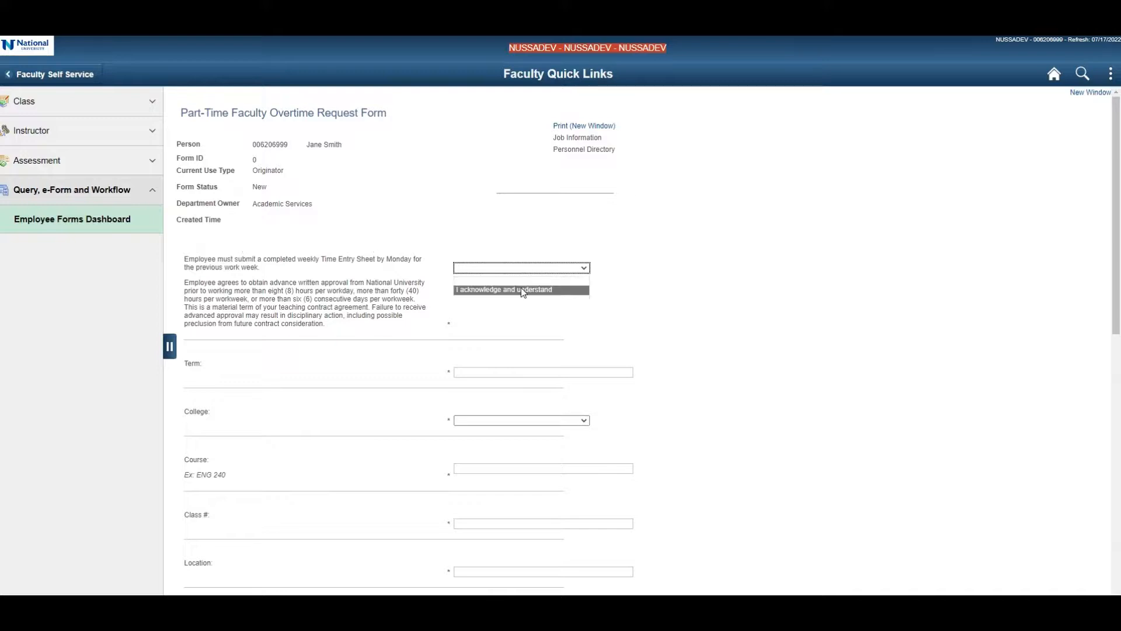
left_click(521, 288)
left_click(494, 372)
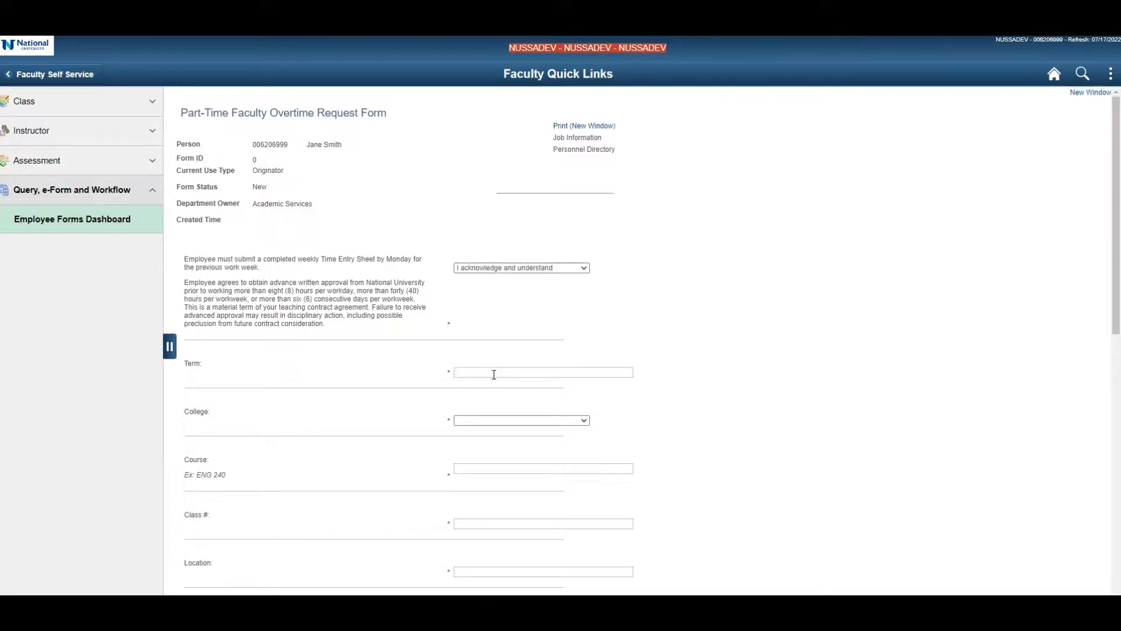
type("2211")
Fill in the course details: college School of Arts, Letters, & Sci, course ENG240, class number 55565 and location Online.
left_click(515, 419)
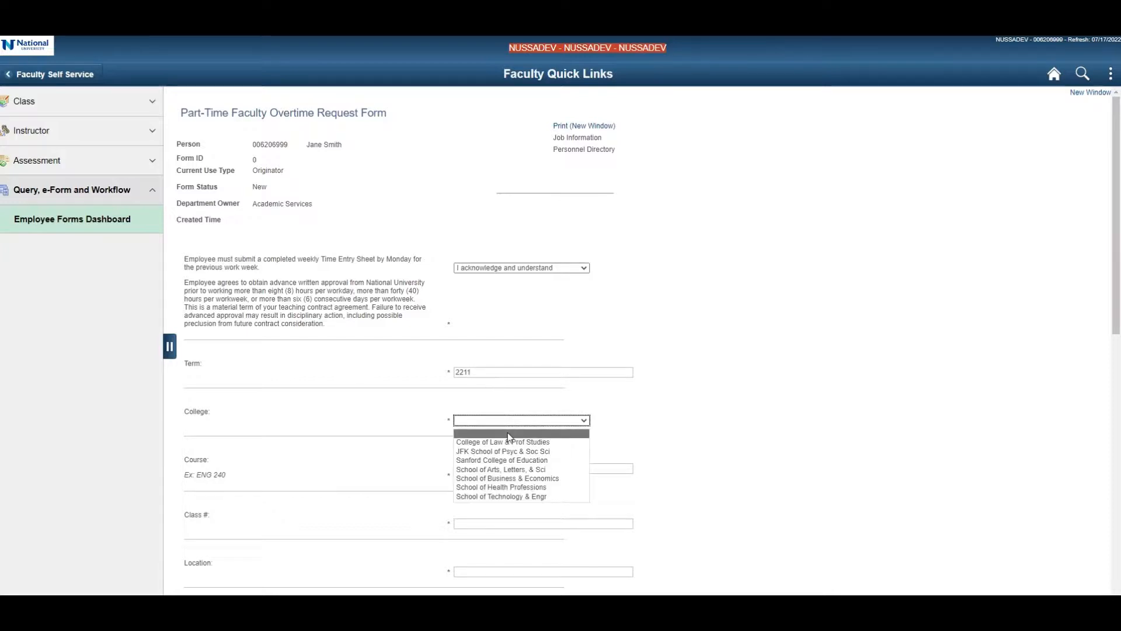
left_click(506, 469)
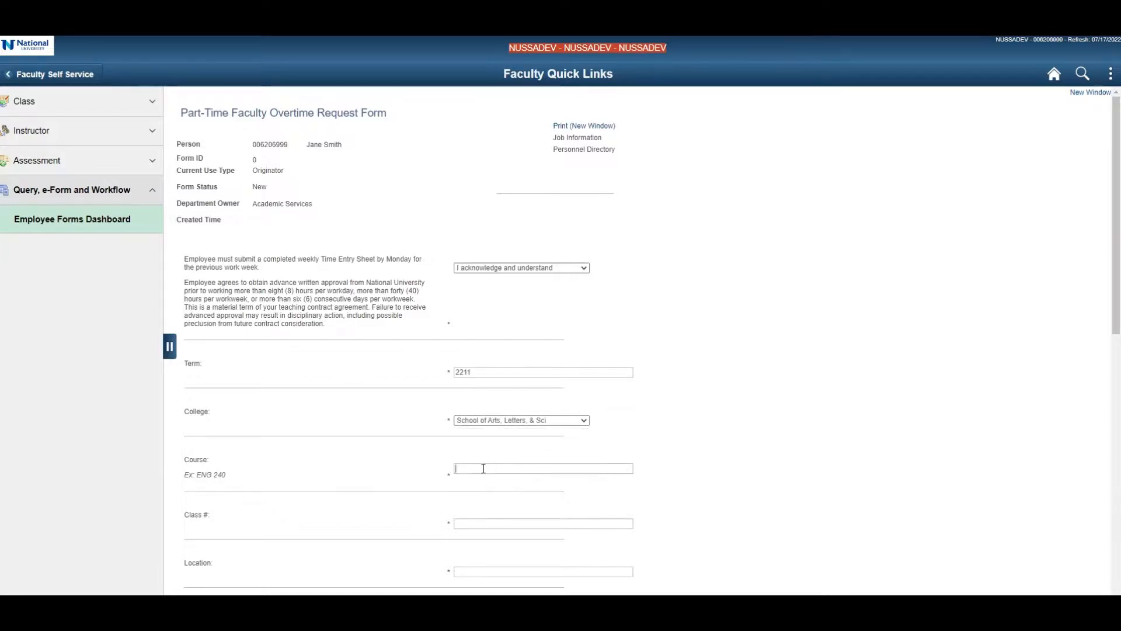
type("ENG240")
left_click(484, 527)
type("55565")
scroll(485, 526, "down", 1)
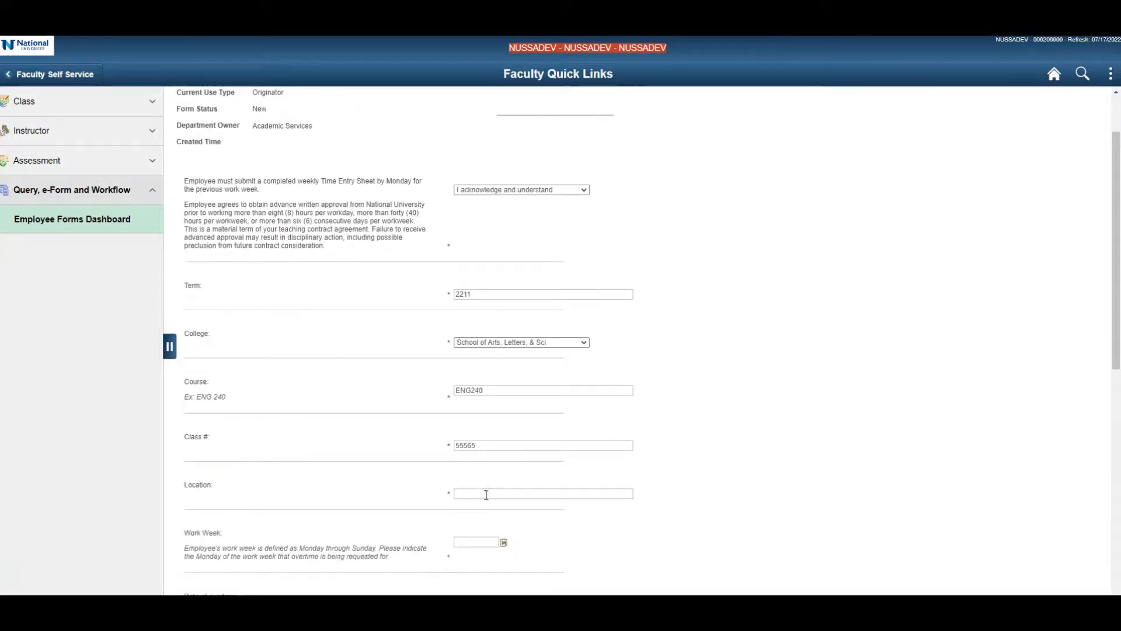
left_click(486, 494)
type("Online")
Set the work week to Monday 09/05/2022 and the date of overtime to 09/06/2022.
scroll(486, 494, "down", 2)
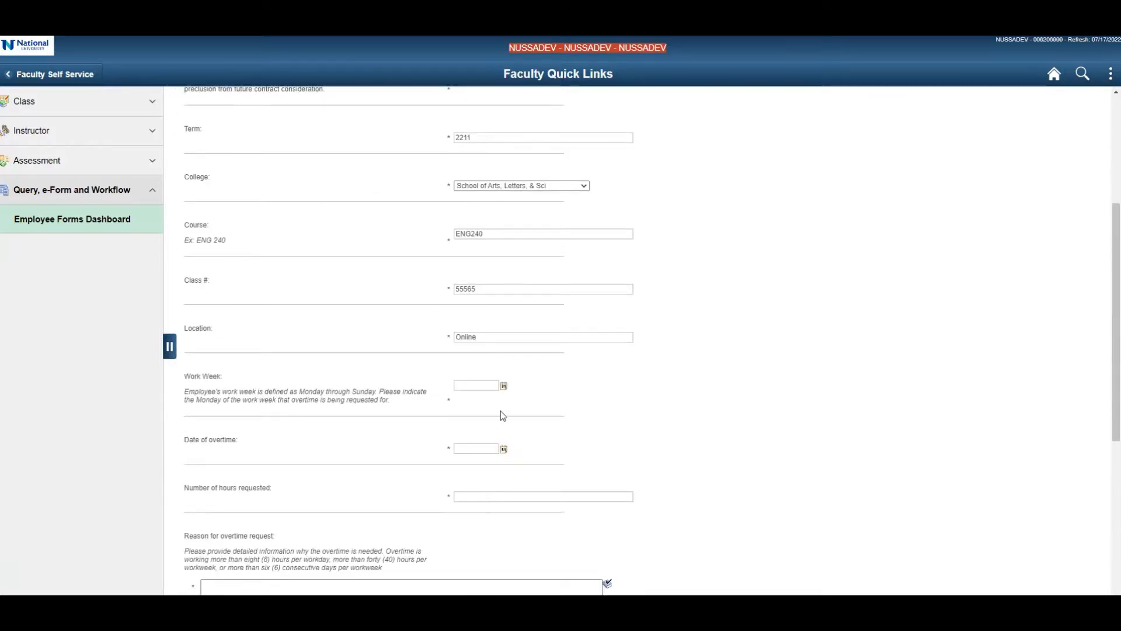
left_click(504, 387)
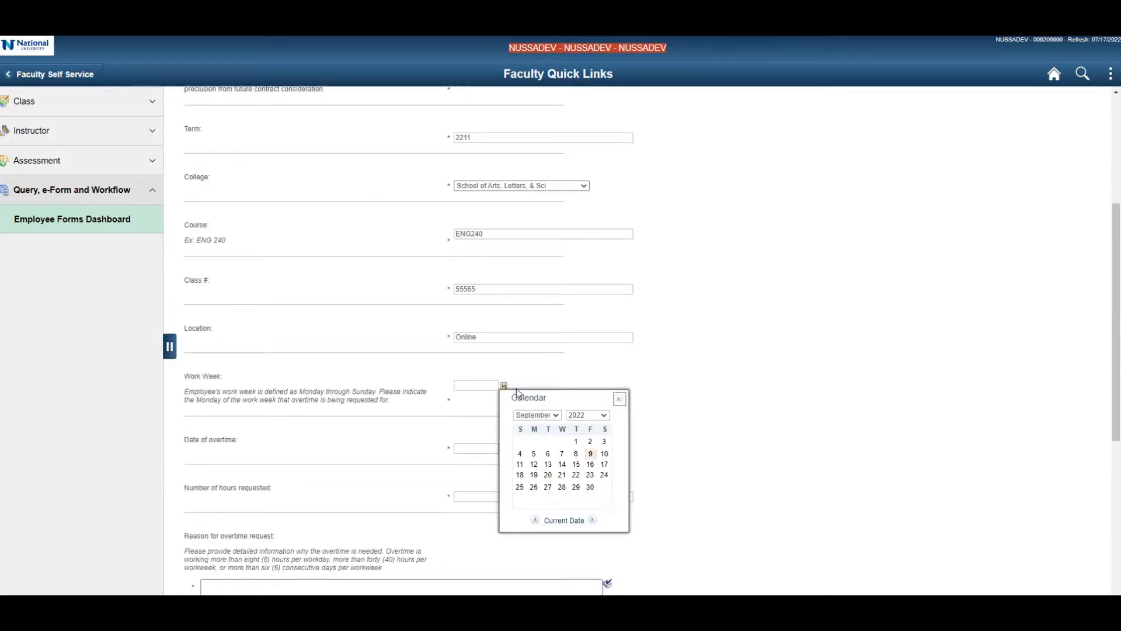
left_click(534, 454)
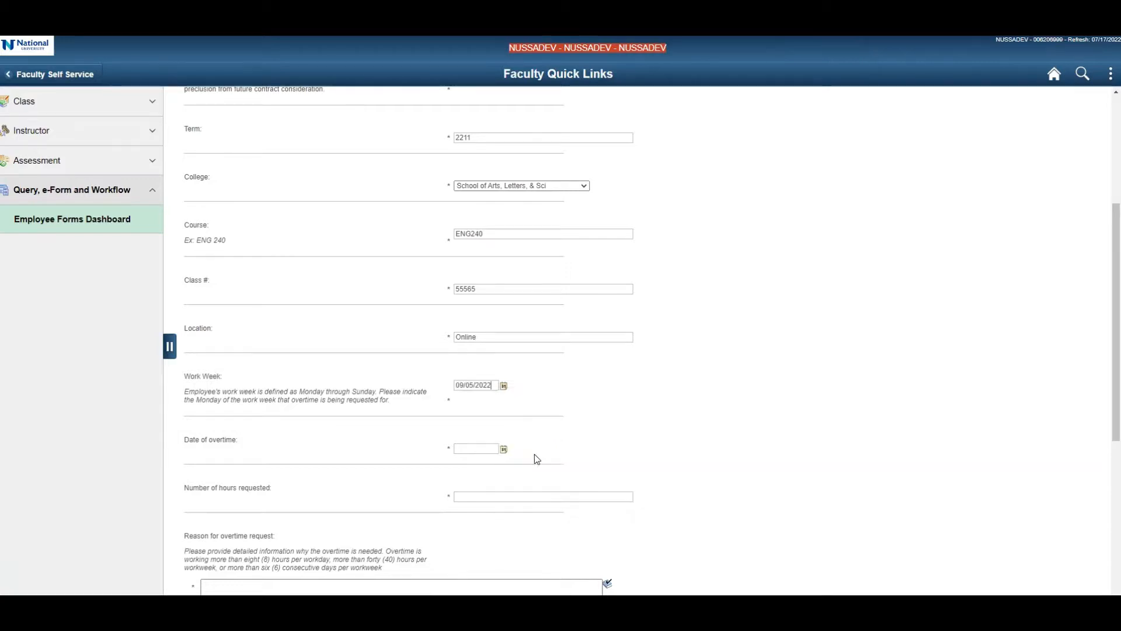
left_click(505, 453)
left_click(552, 512)
Request 4 overtime hours and give the reason "Student needed extra support.".
scroll(528, 453, "down", 1)
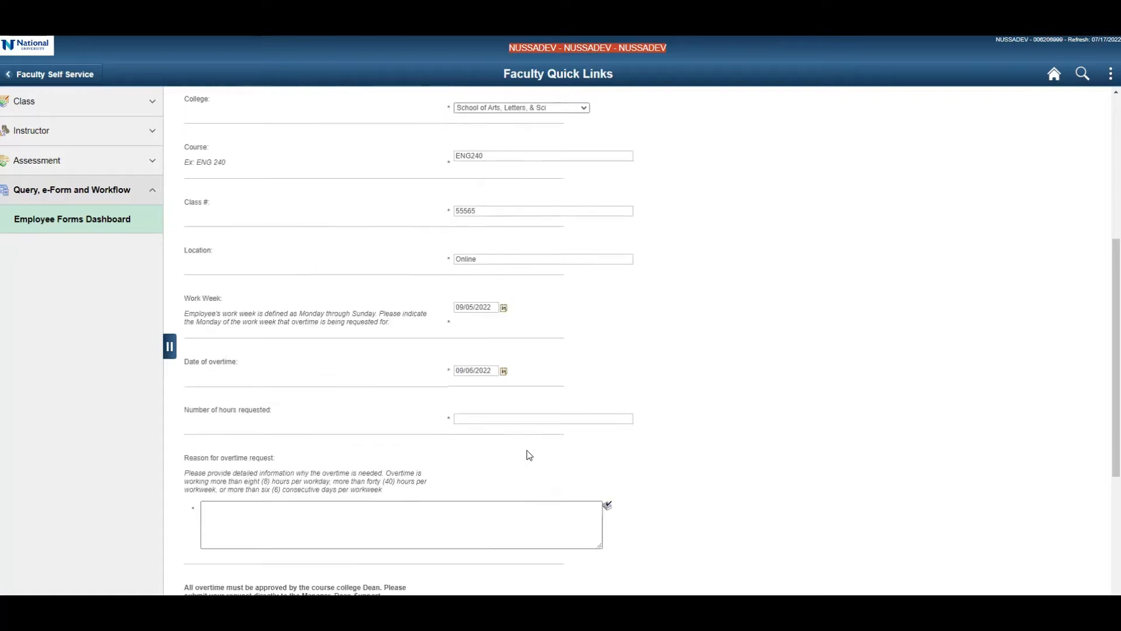
left_click(502, 422)
type("4")
left_click(405, 506)
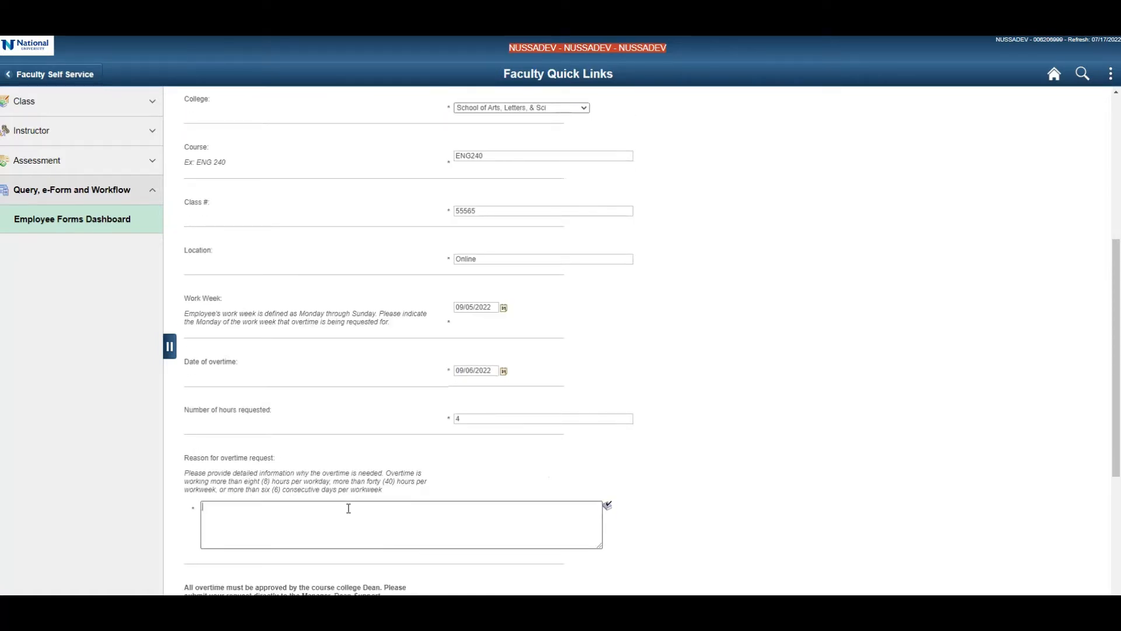
scroll(349, 510, "down", 1)
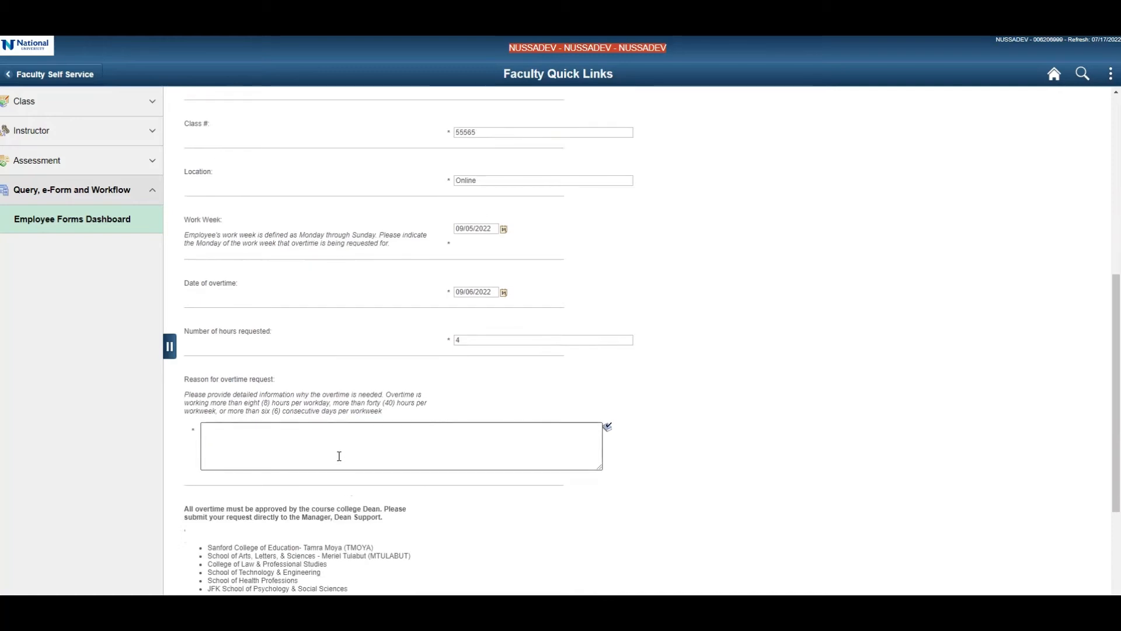
type("Student needed extra suppor")
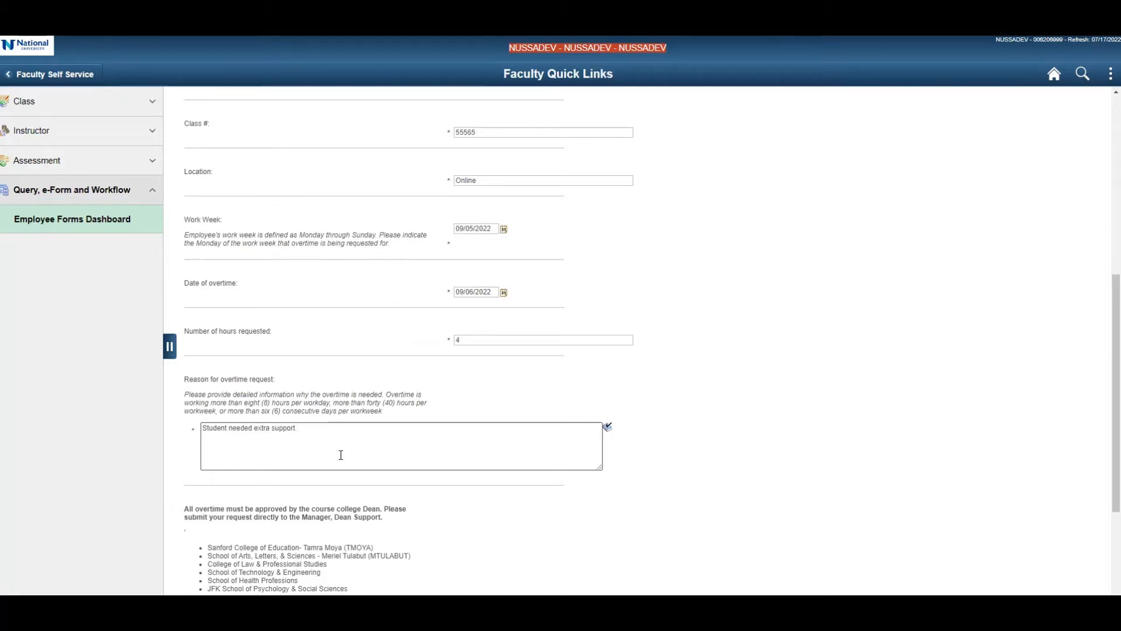
type("t.")
Save the overtime request with the action Submit & Send to Approver, and return to the Faculty Self Service home page.
scroll(341, 454, "down", 3)
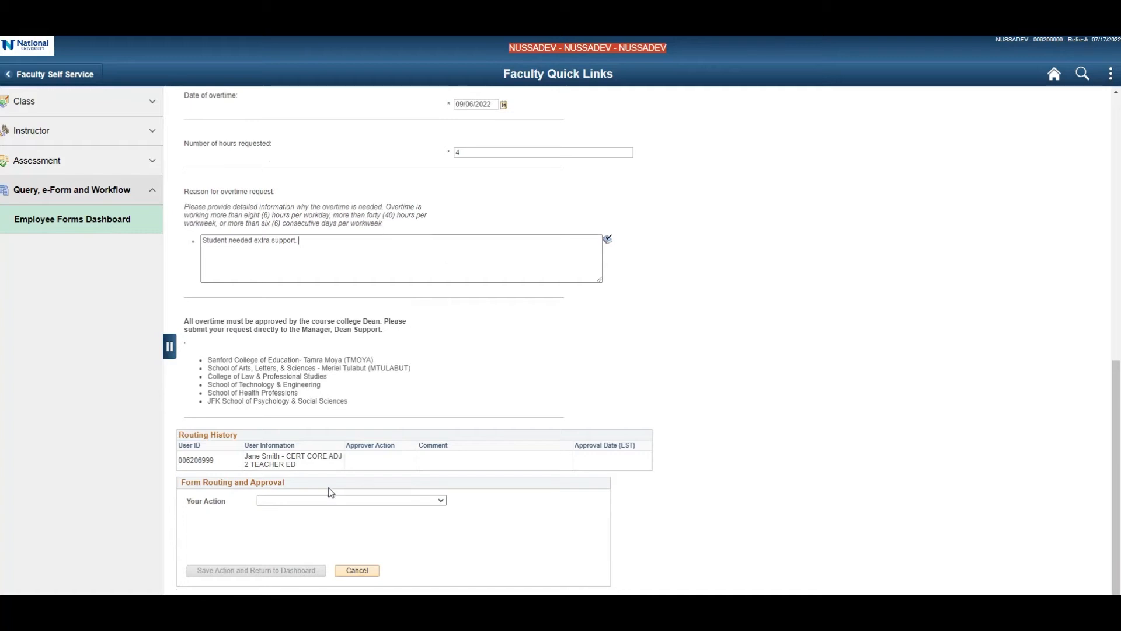
left_click(330, 502)
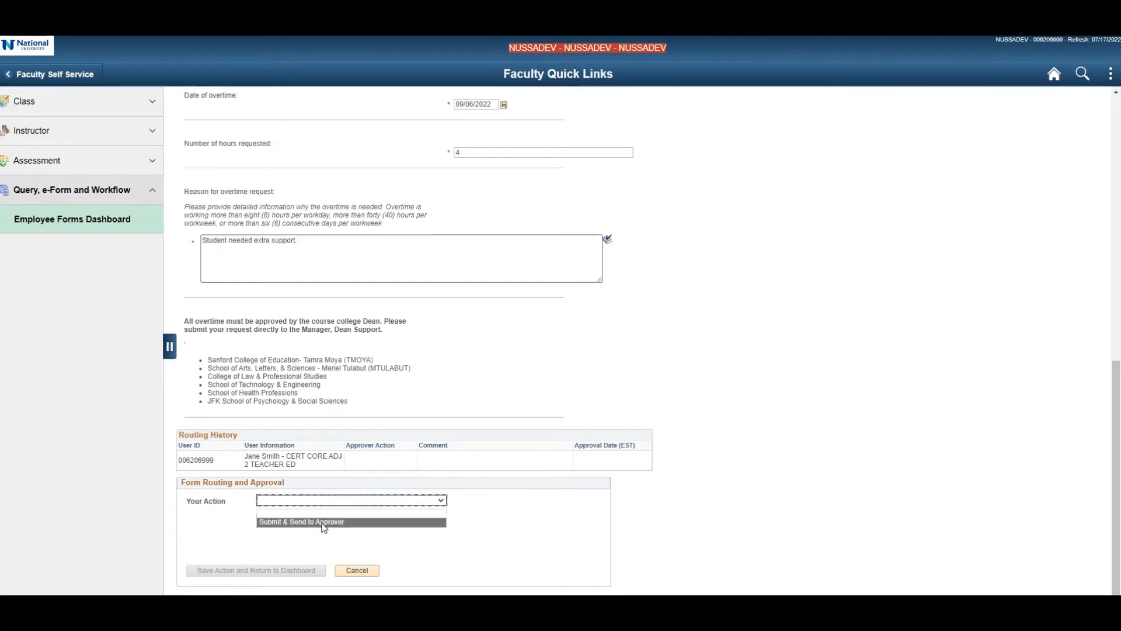
left_click(324, 527)
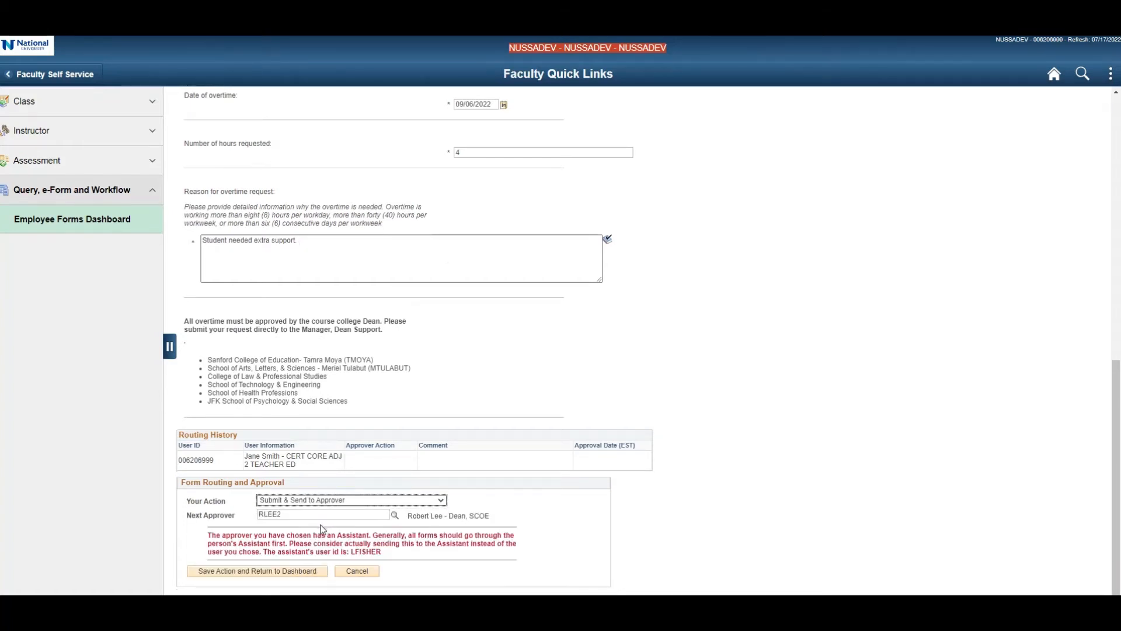
left_click(268, 571)
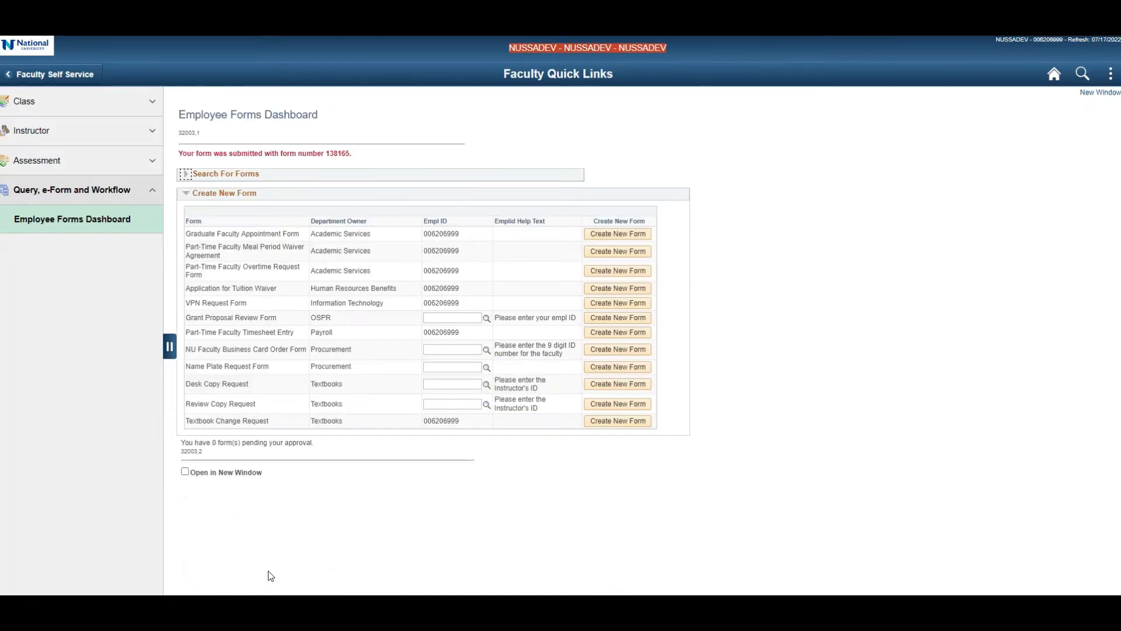
double_click(338, 154)
left_click(54, 74)
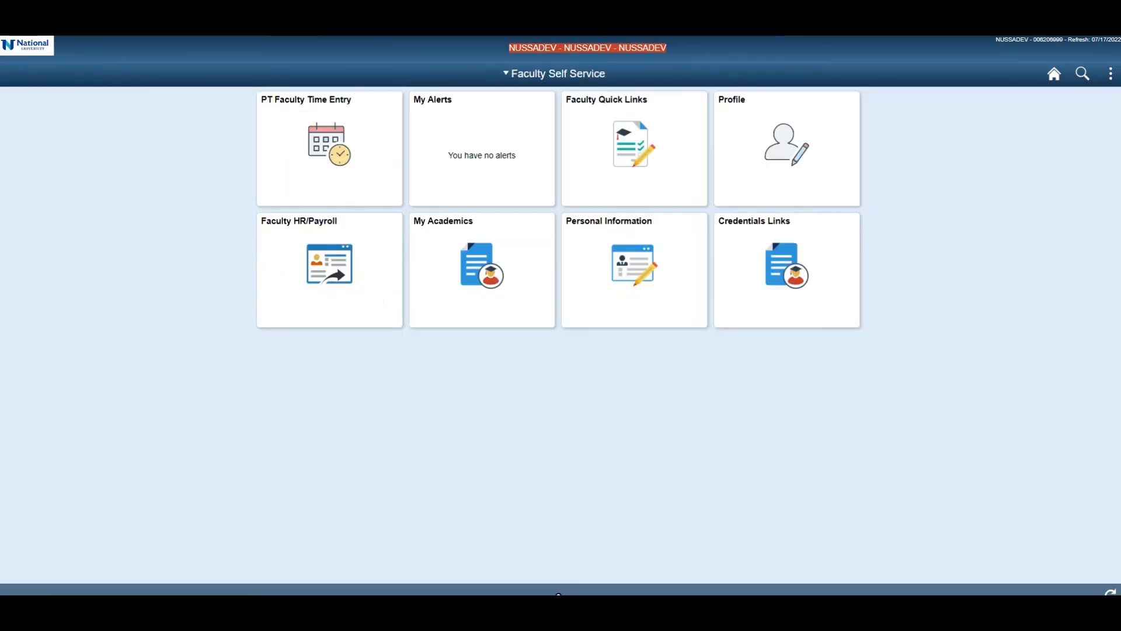